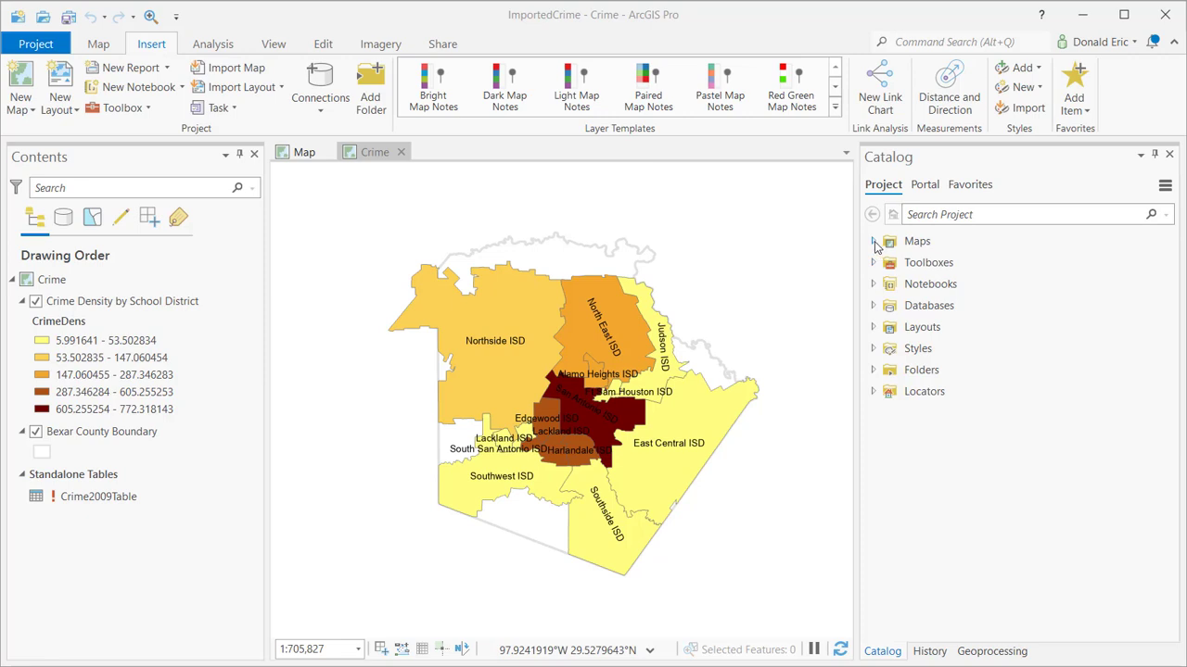
pyautogui.click(872, 242)
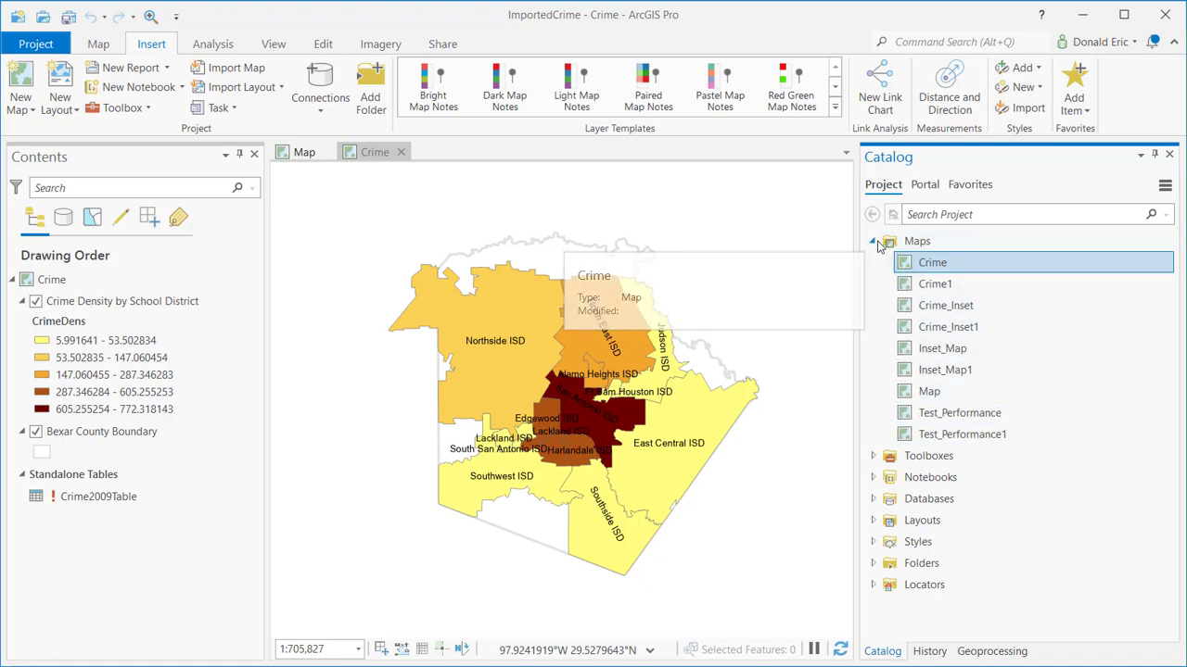
pyautogui.rightClick(937, 289)
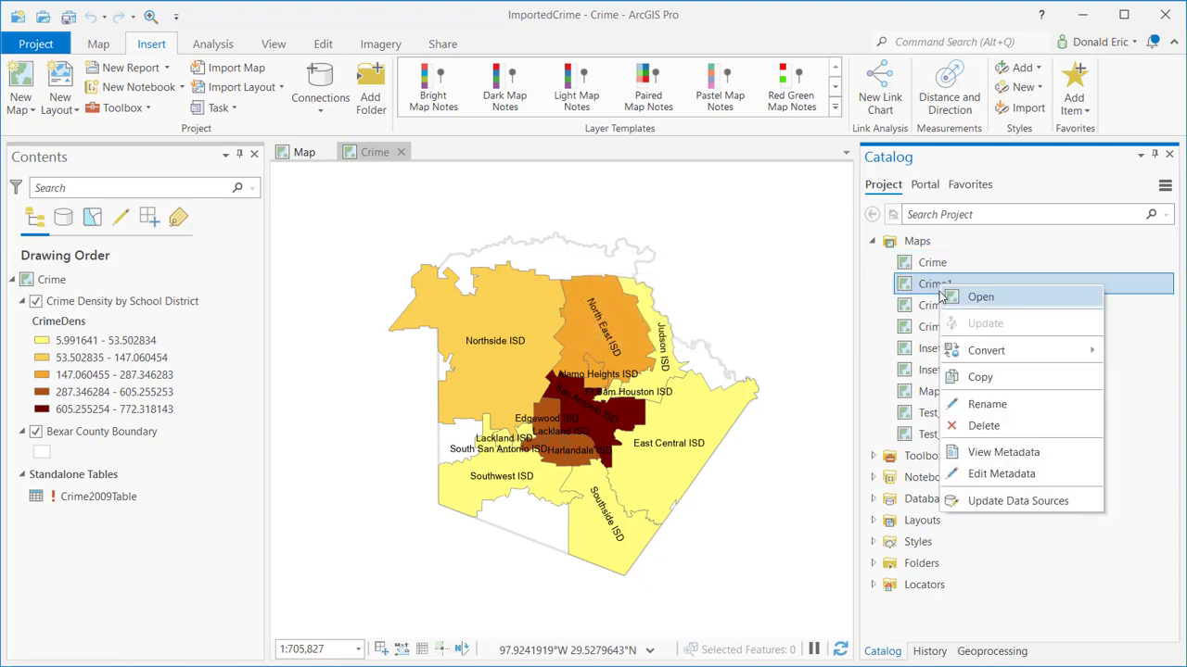
pyautogui.click(872, 242)
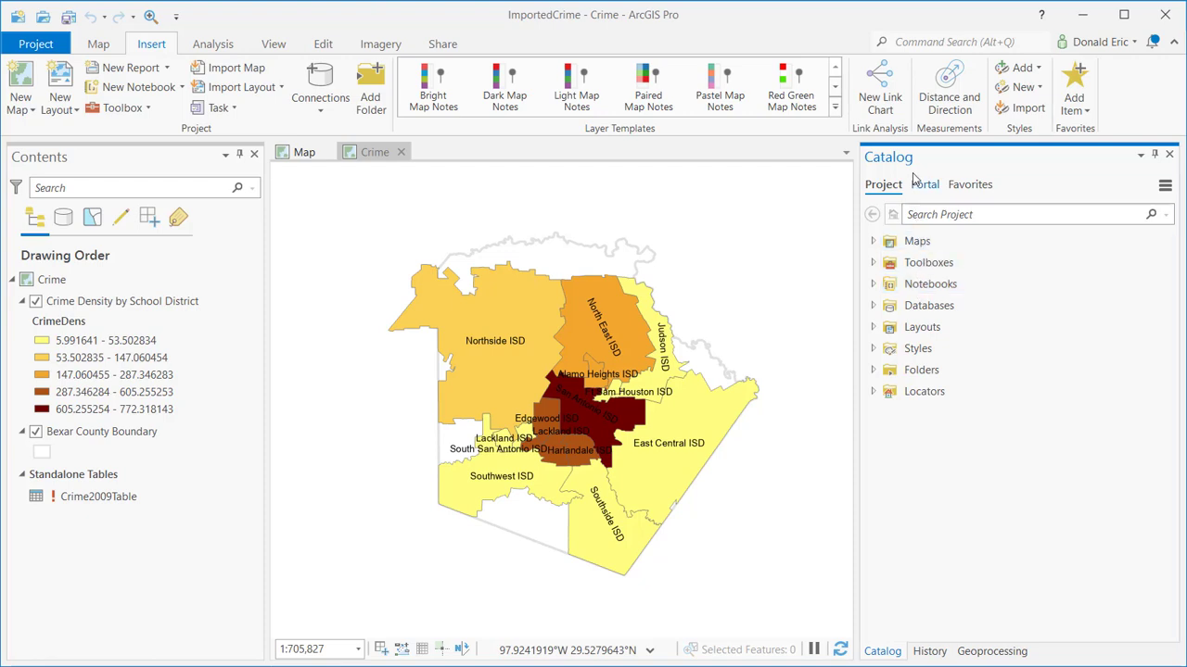
# - Briefly expand Toolboxes, then expand Databases to reveal ImportedCrime.gdb and BellCounty.gdb
pyautogui.click(874, 263)
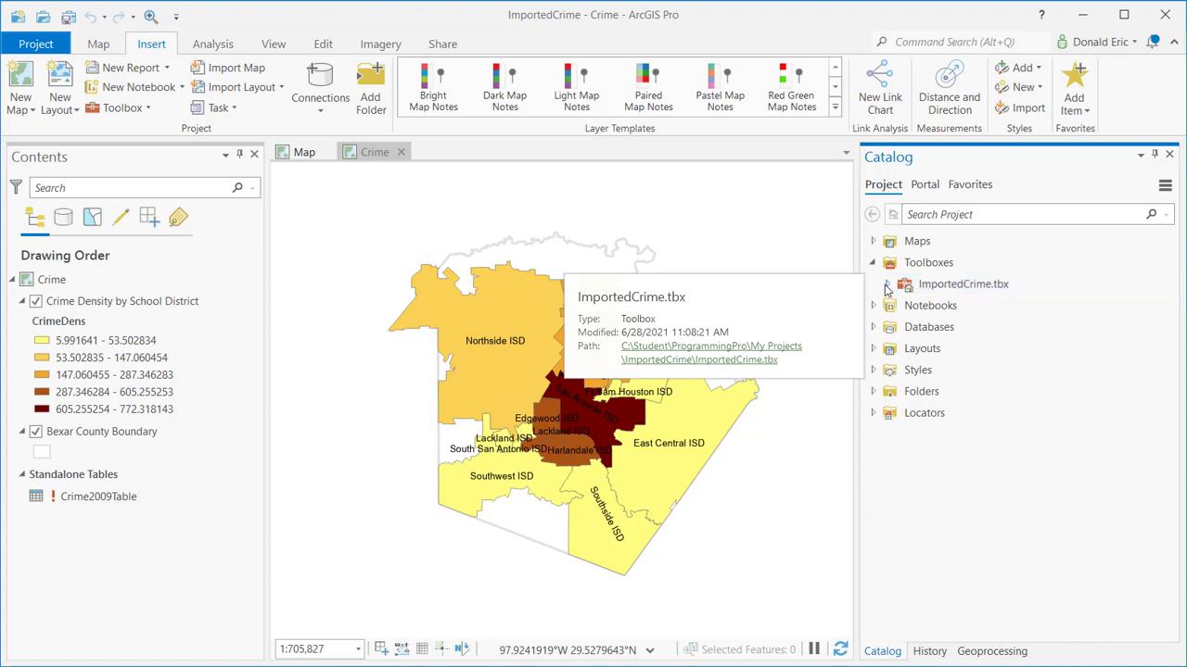
pyautogui.moveTo(973, 287)
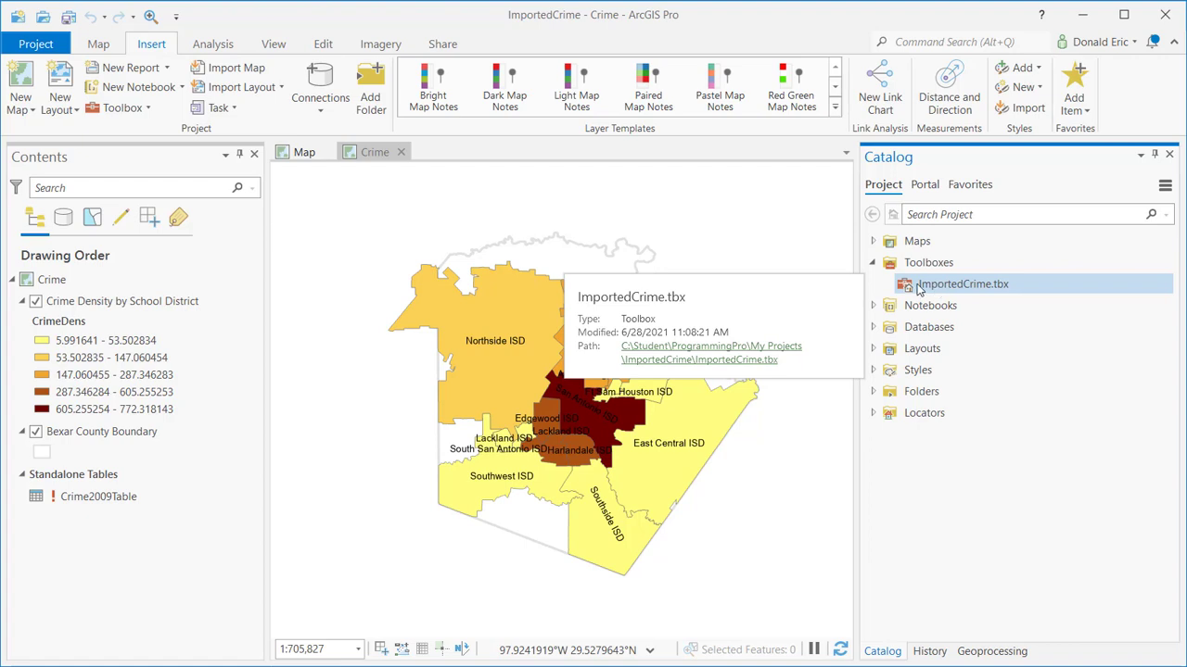
pyautogui.click(873, 264)
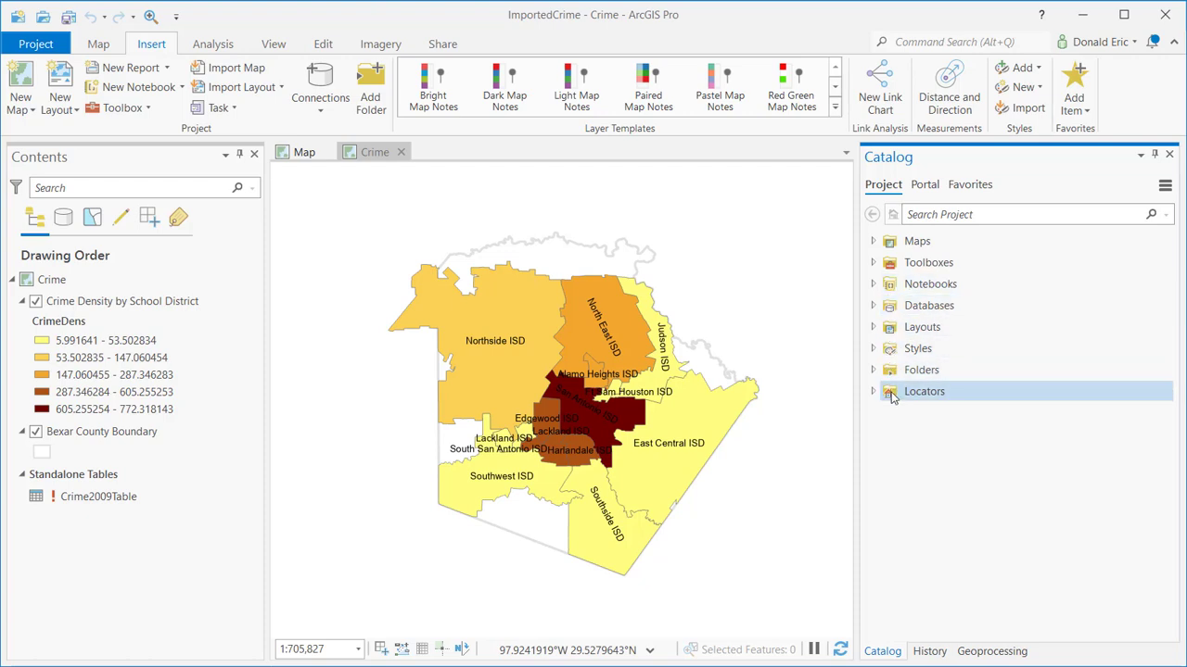
pyautogui.click(873, 306)
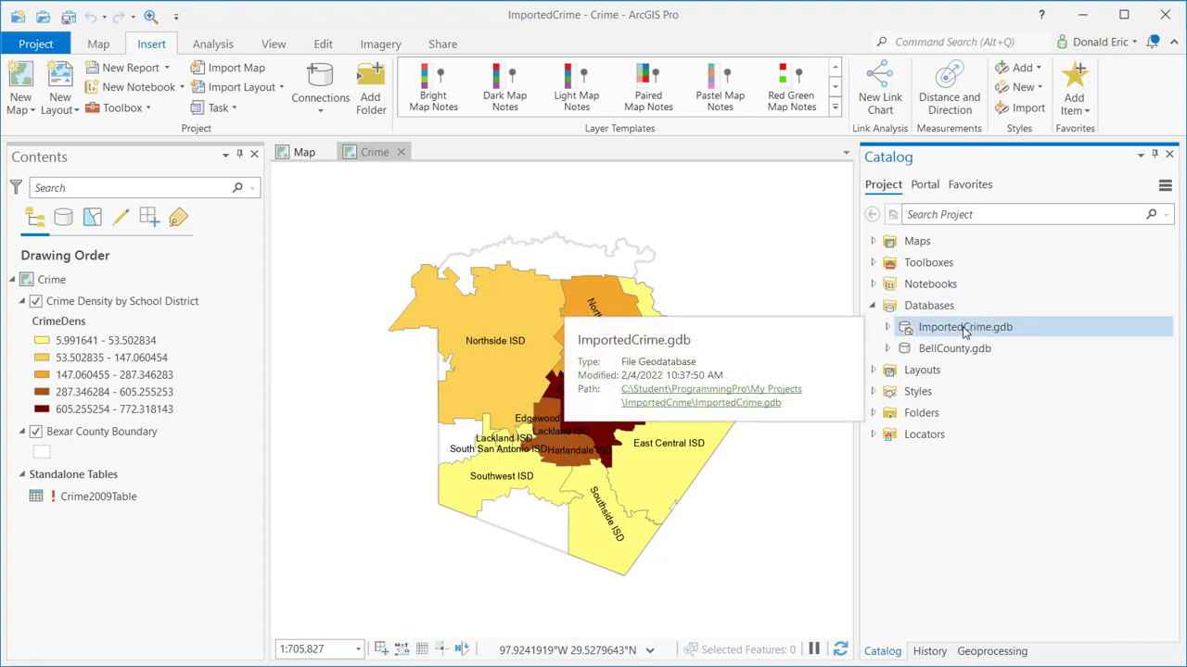
# - Expand Toolboxes to show ImportedCrime.tbx, view ImportedCrime.gdb and .tbx details, and peek into BellCounty.gdb
pyautogui.click(873, 263)
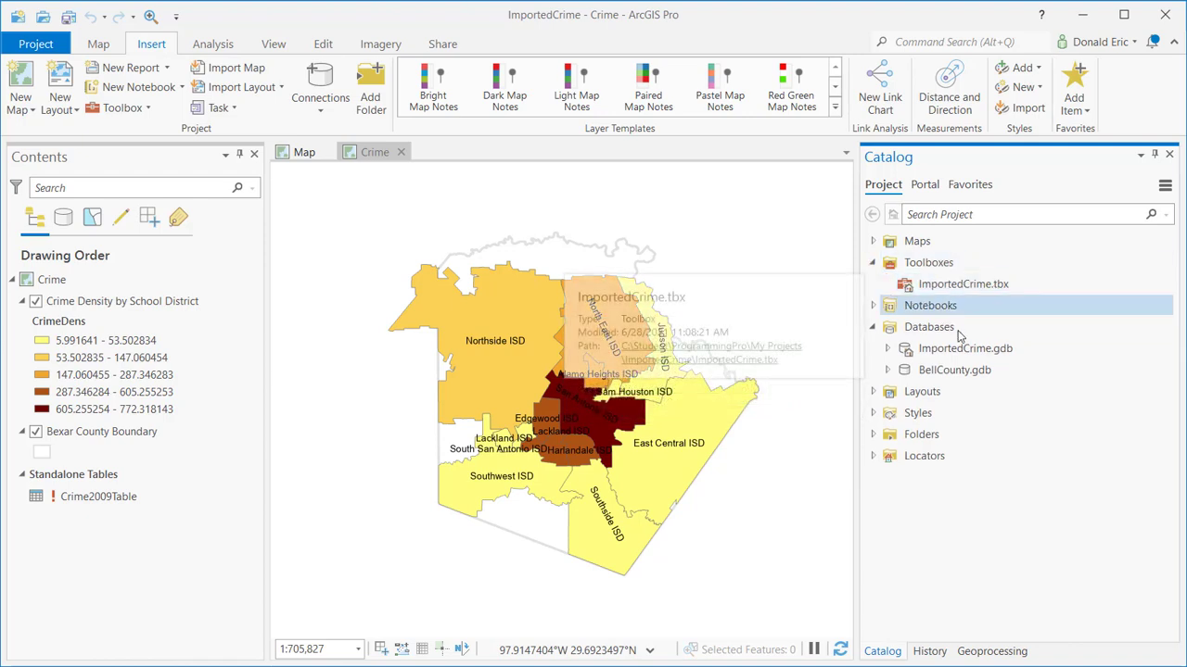
pyautogui.click(927, 355)
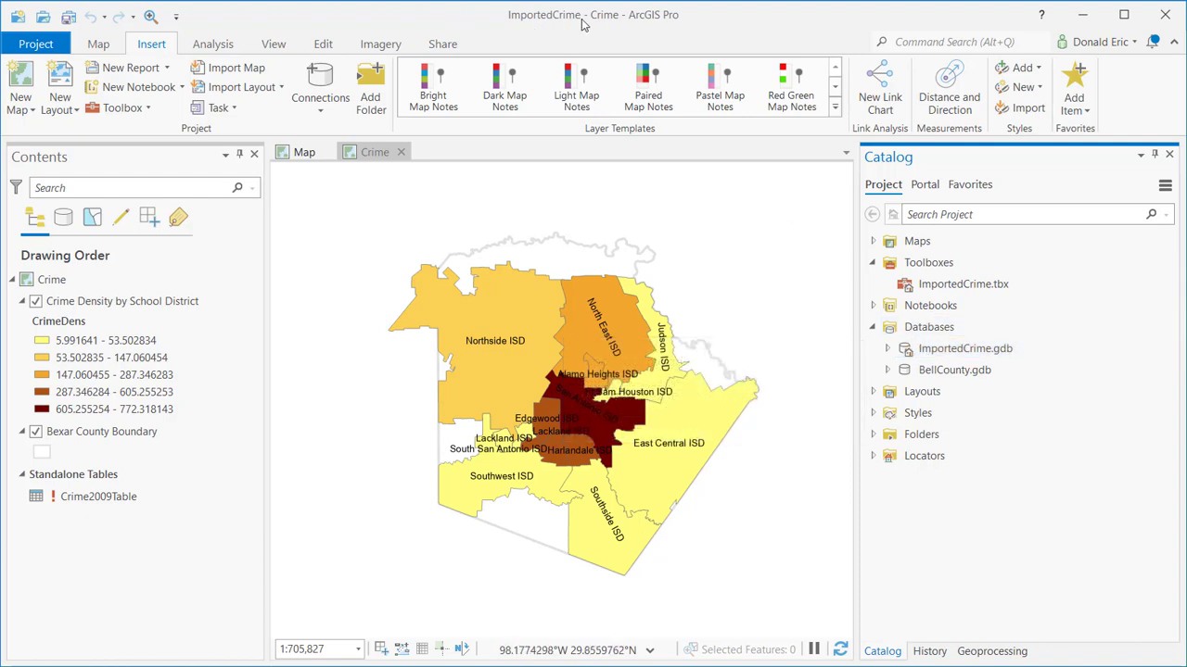
pyautogui.click(941, 286)
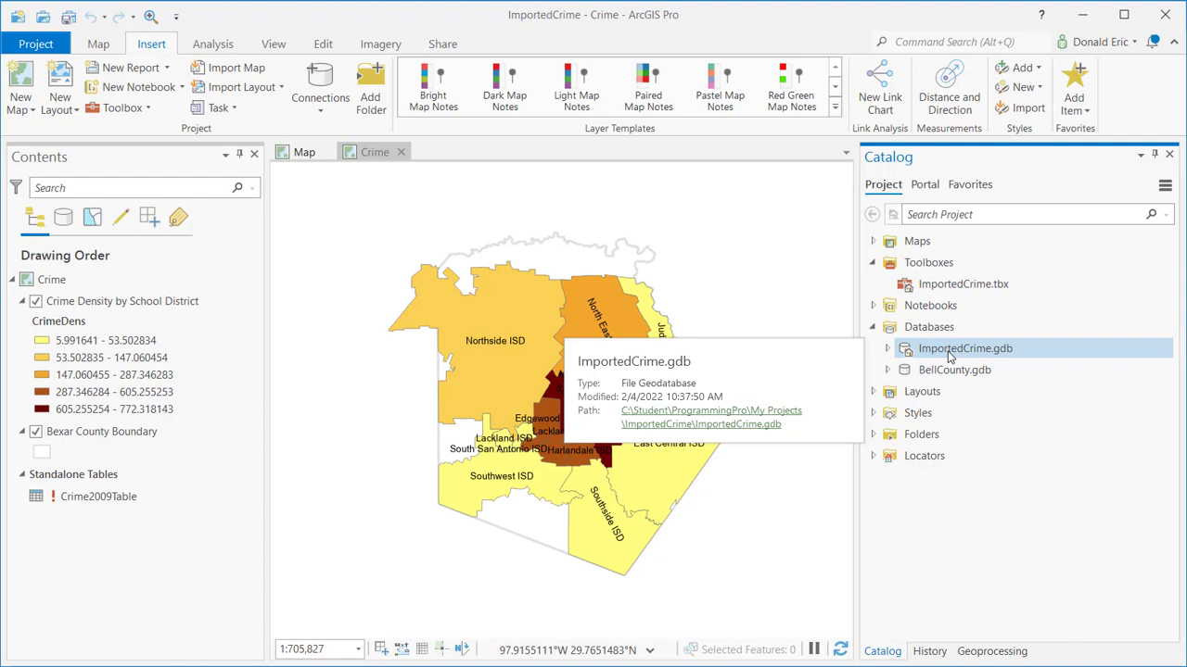
pyautogui.click(888, 370)
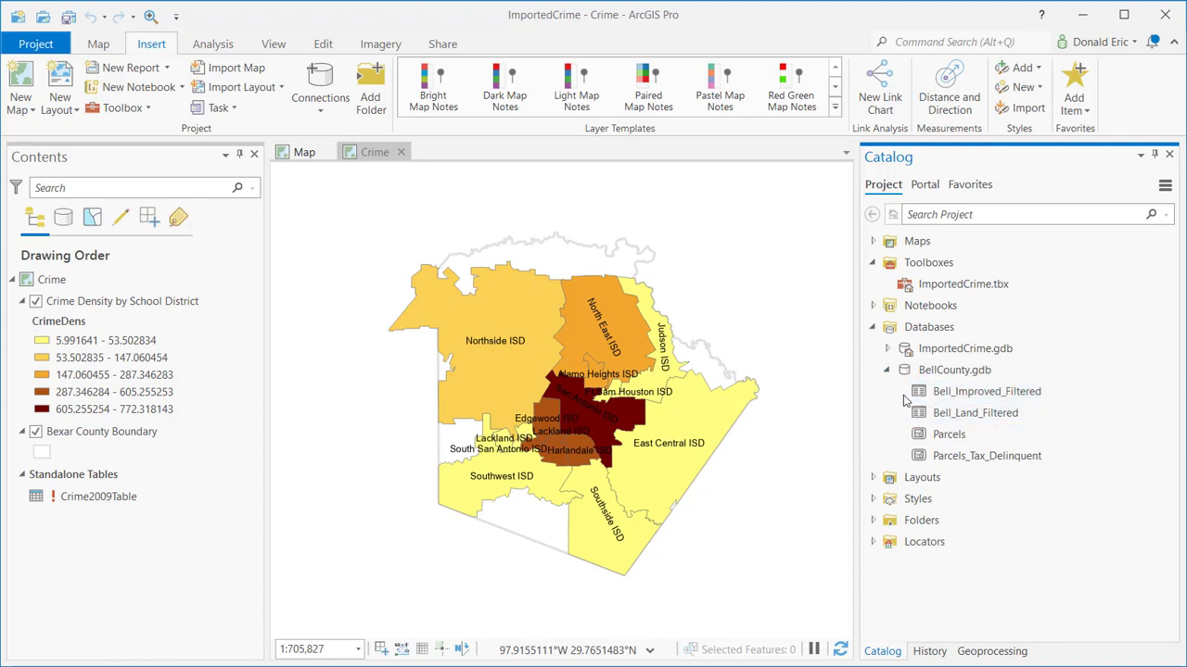
pyautogui.click(887, 370)
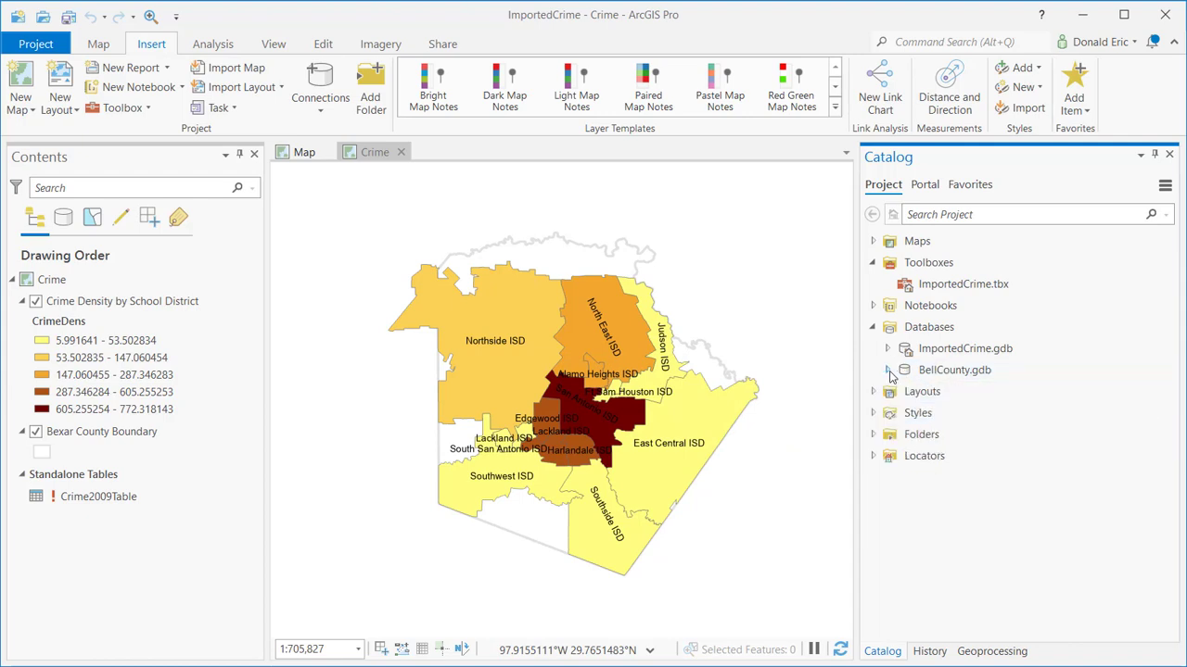
# - Add the existing Trippville_GIS.gdb to the project's Databases via Add Database
pyautogui.rightClick(952, 334)
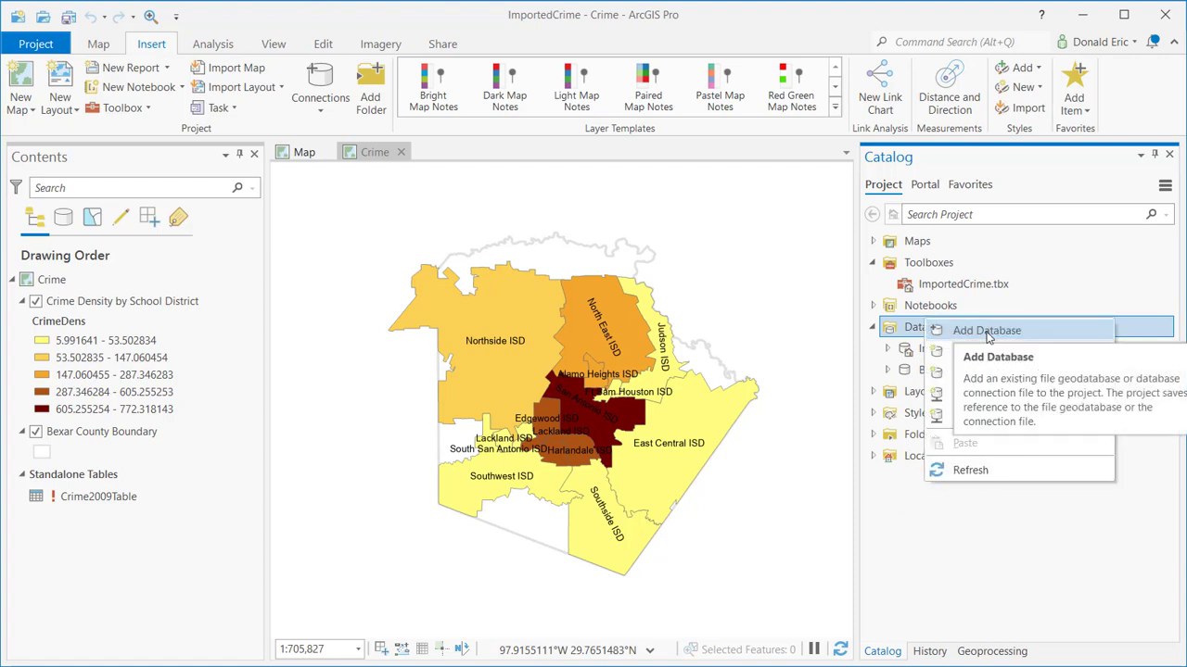
pyautogui.click(987, 336)
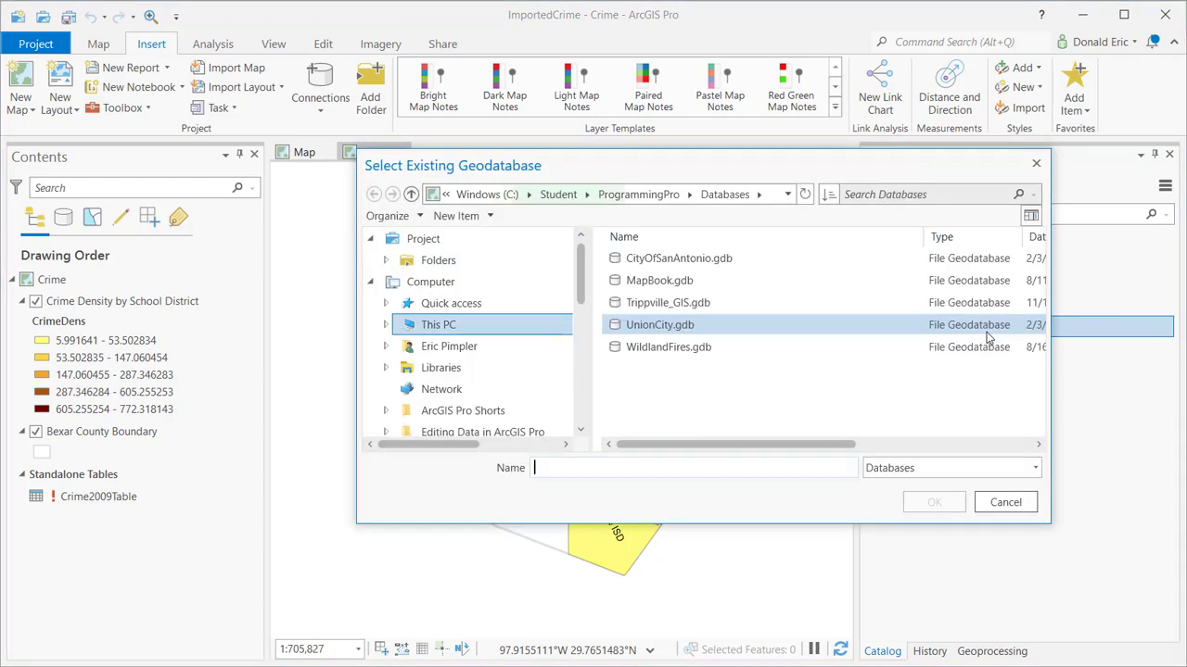
pyautogui.click(660, 330)
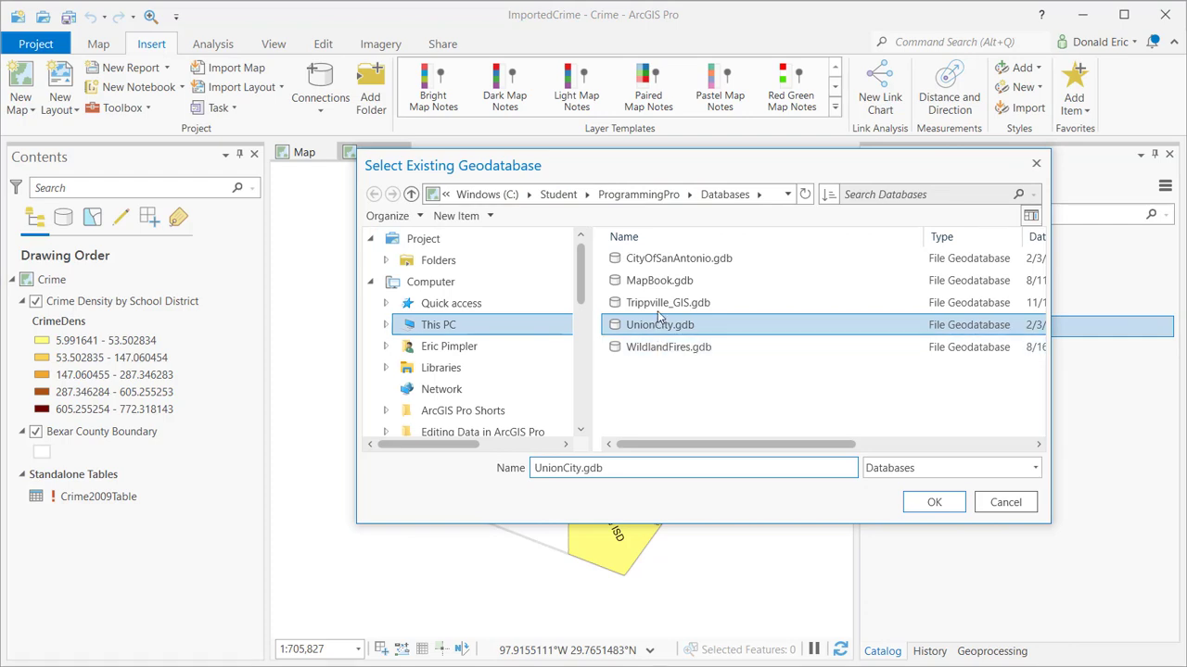
pyautogui.click(660, 308)
pyautogui.click(930, 502)
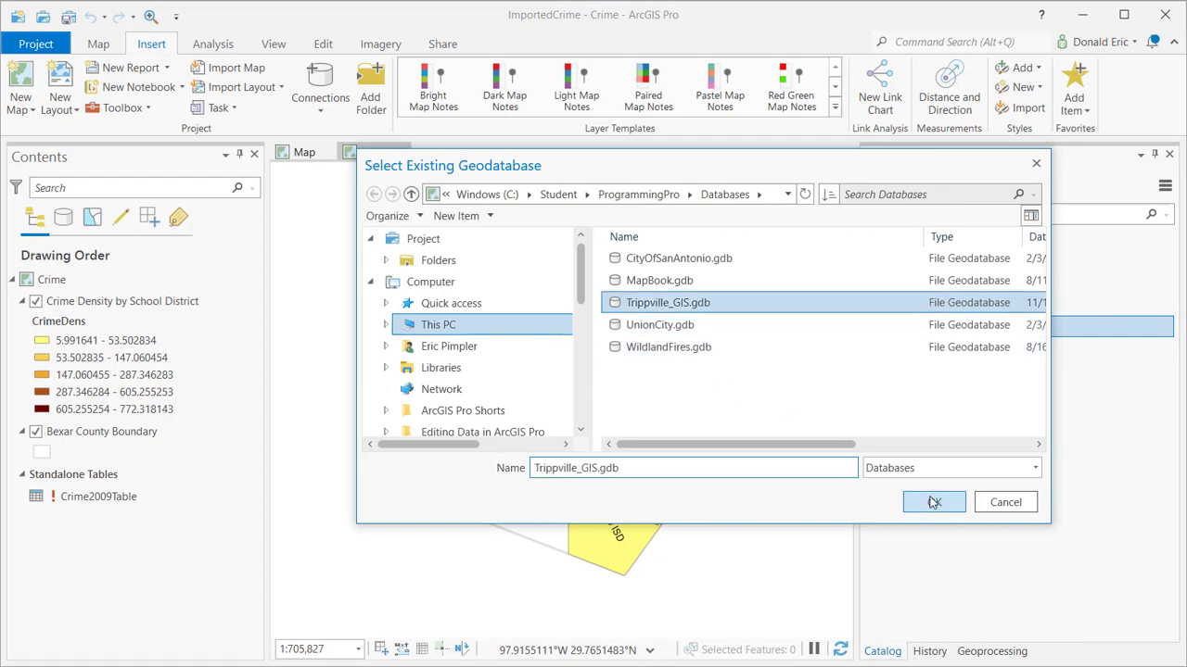
# - Expand Trippville_GIS.gdb to list Base, Sewer, Water, DEM and its feature classes
pyautogui.click(888, 391)
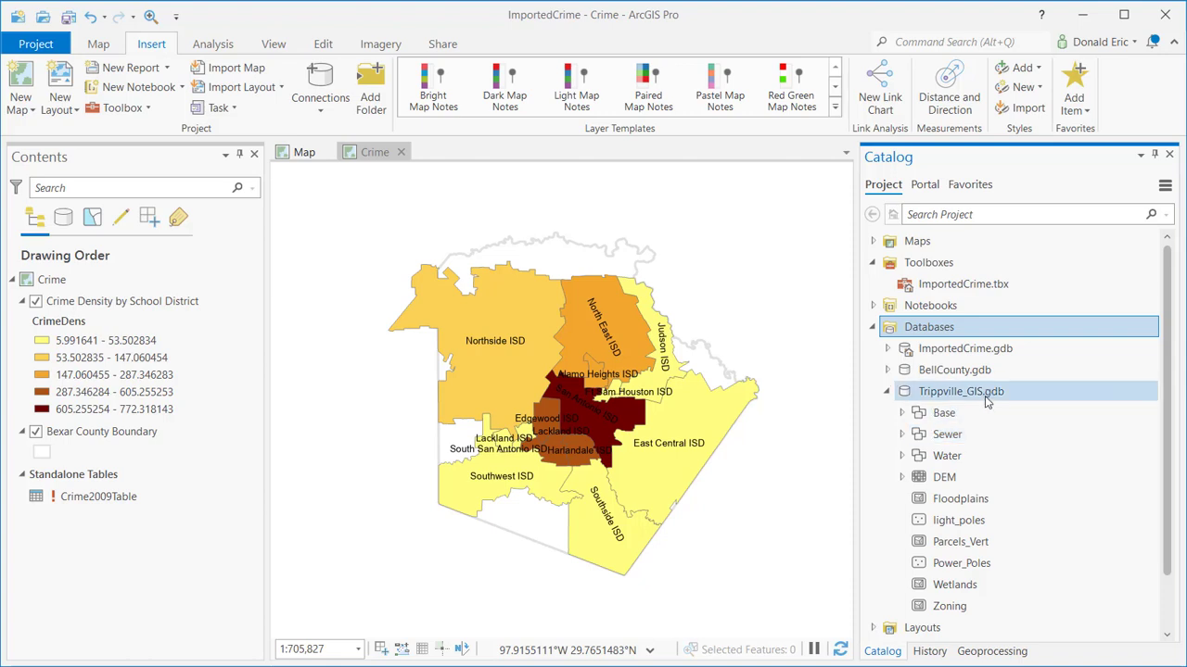
pyautogui.moveTo(1012, 397)
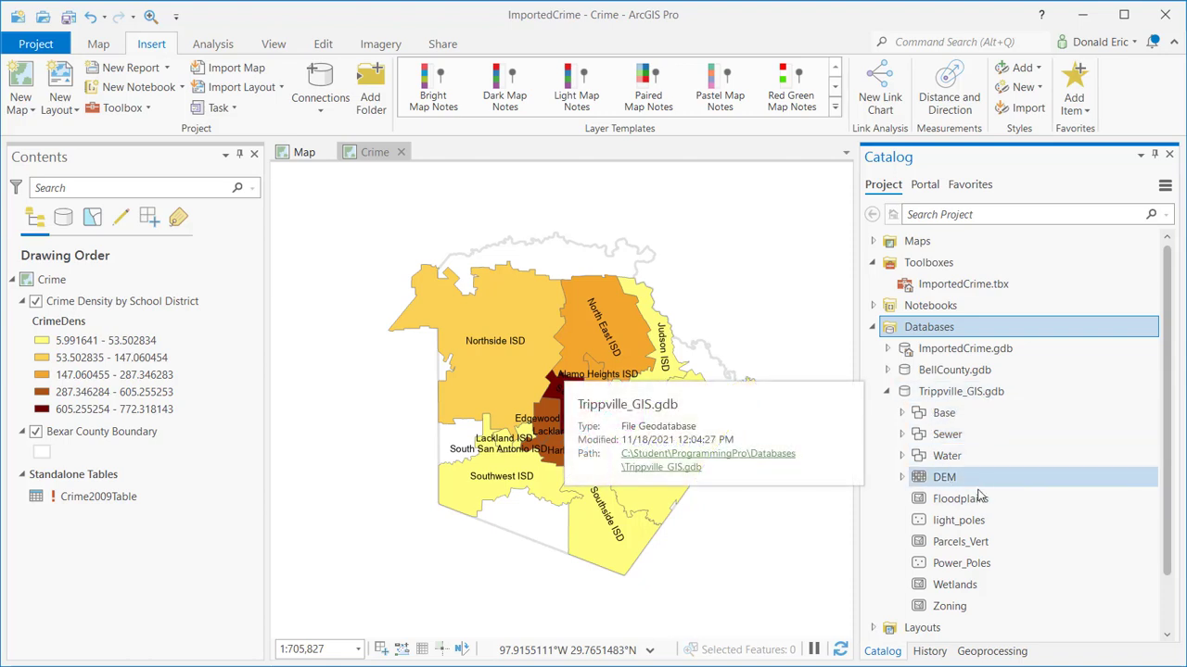
pyautogui.moveTo(981, 489)
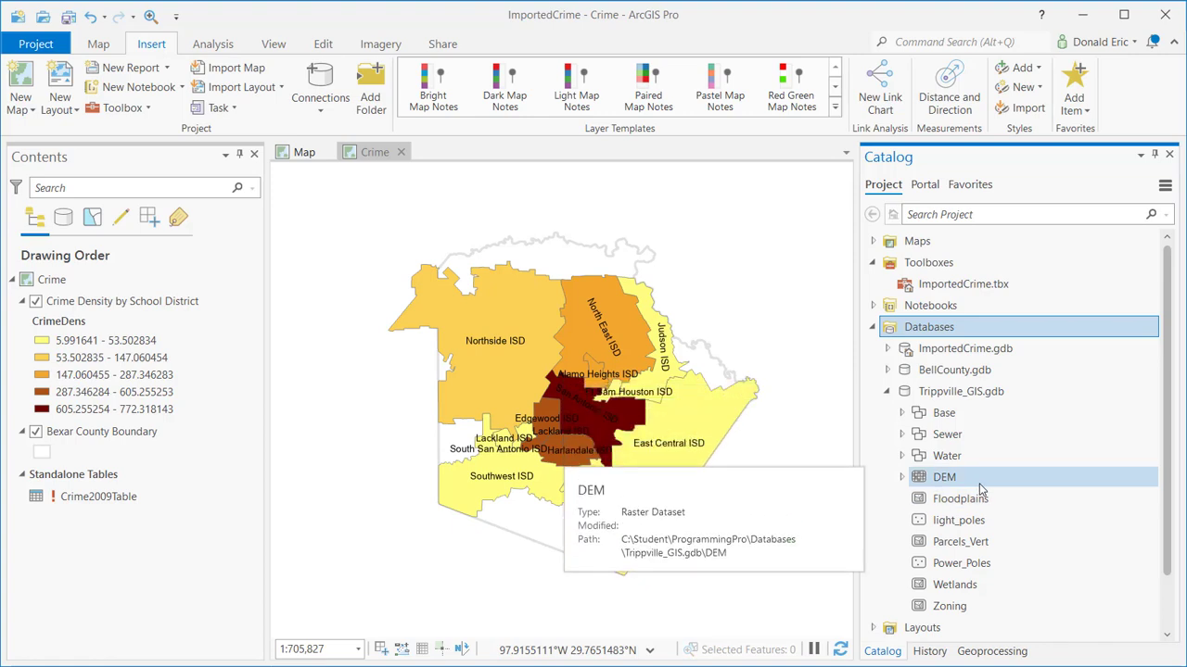
pyautogui.moveTo(984, 444)
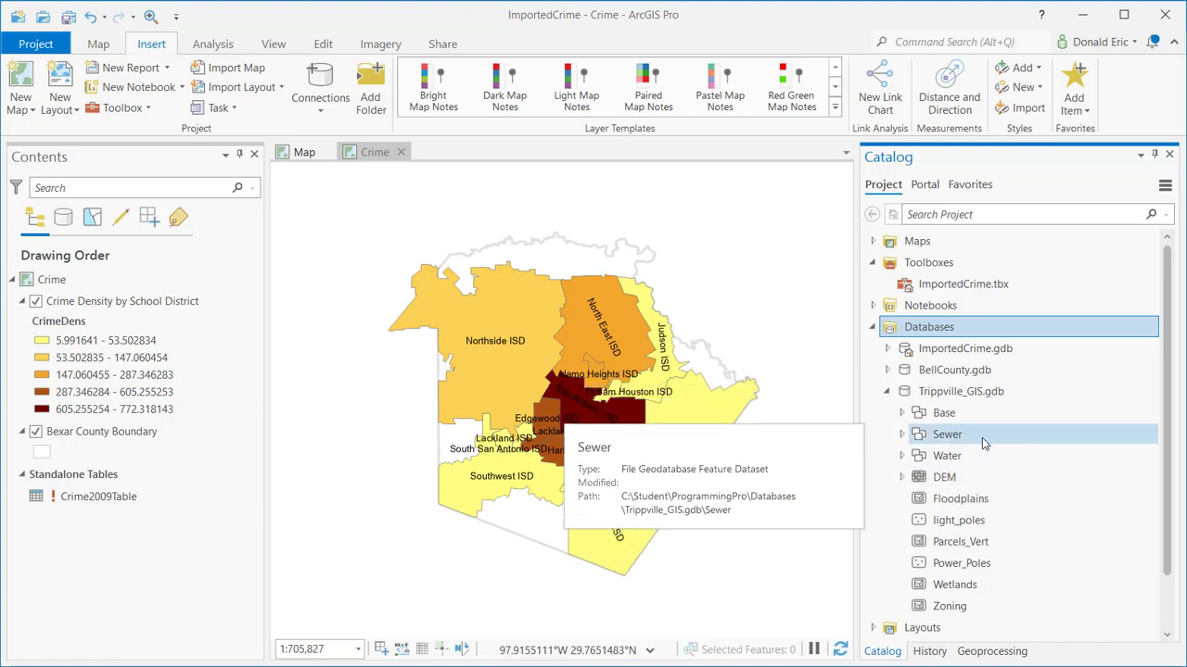
pyautogui.moveTo(1037, 485)
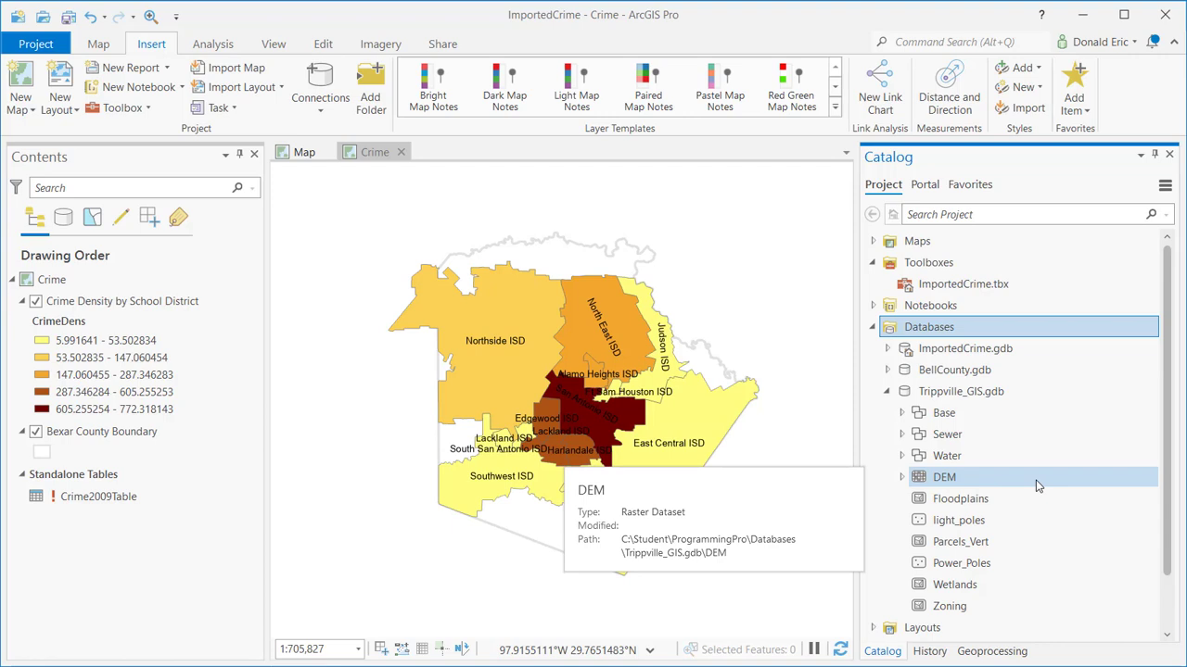
# - Expand the Base dataset and add Parcels to a new map, Map1
pyautogui.click(902, 413)
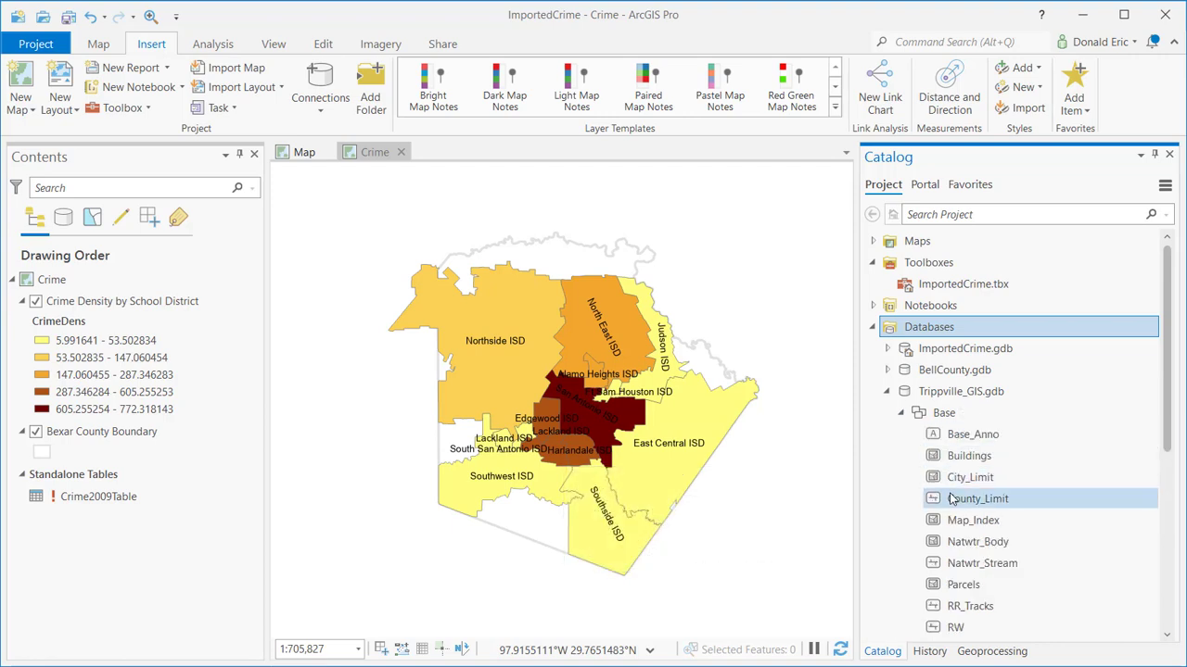
pyautogui.rightClick(971, 589)
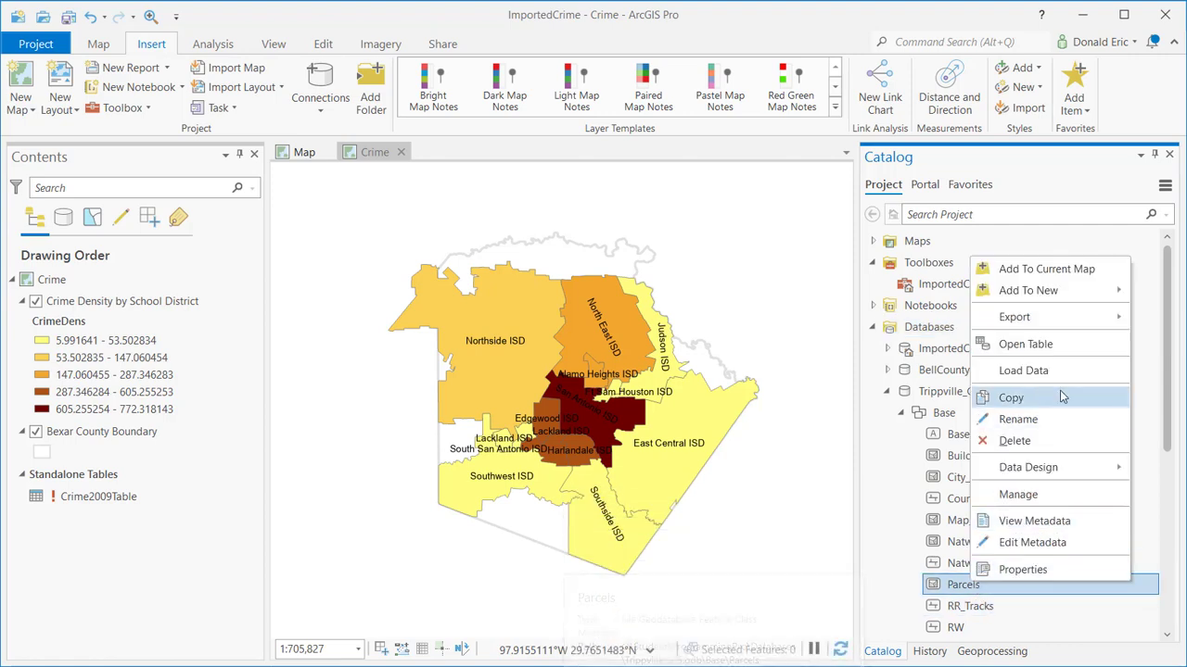
pyautogui.moveTo(1061, 301)
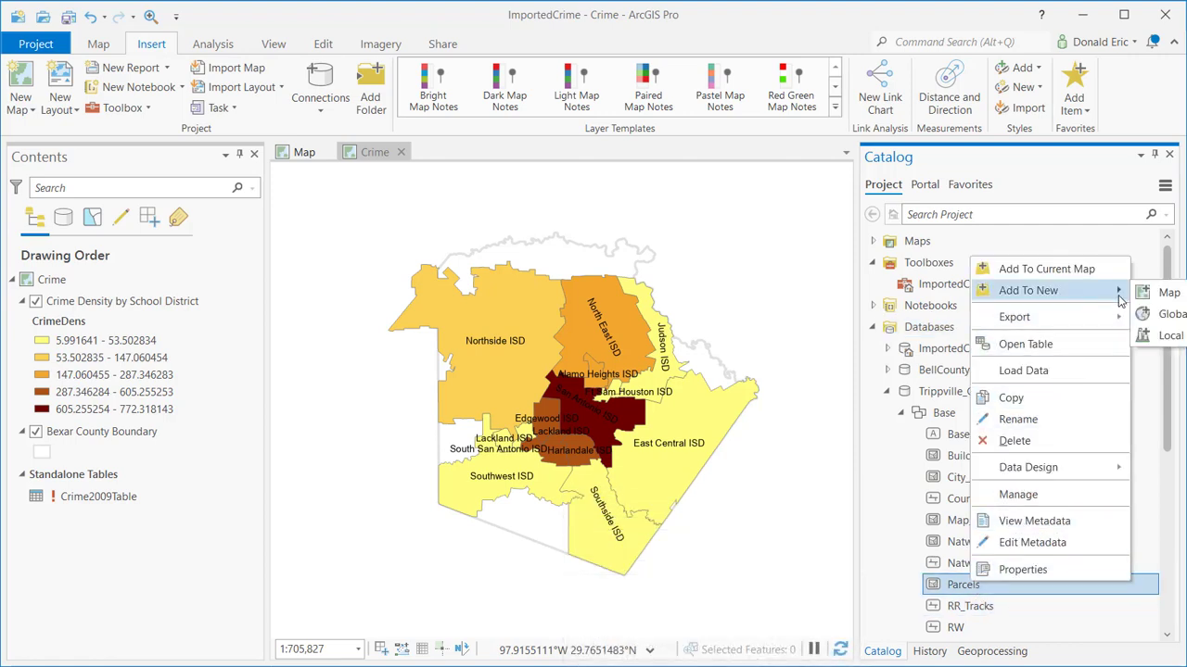
pyautogui.click(1168, 295)
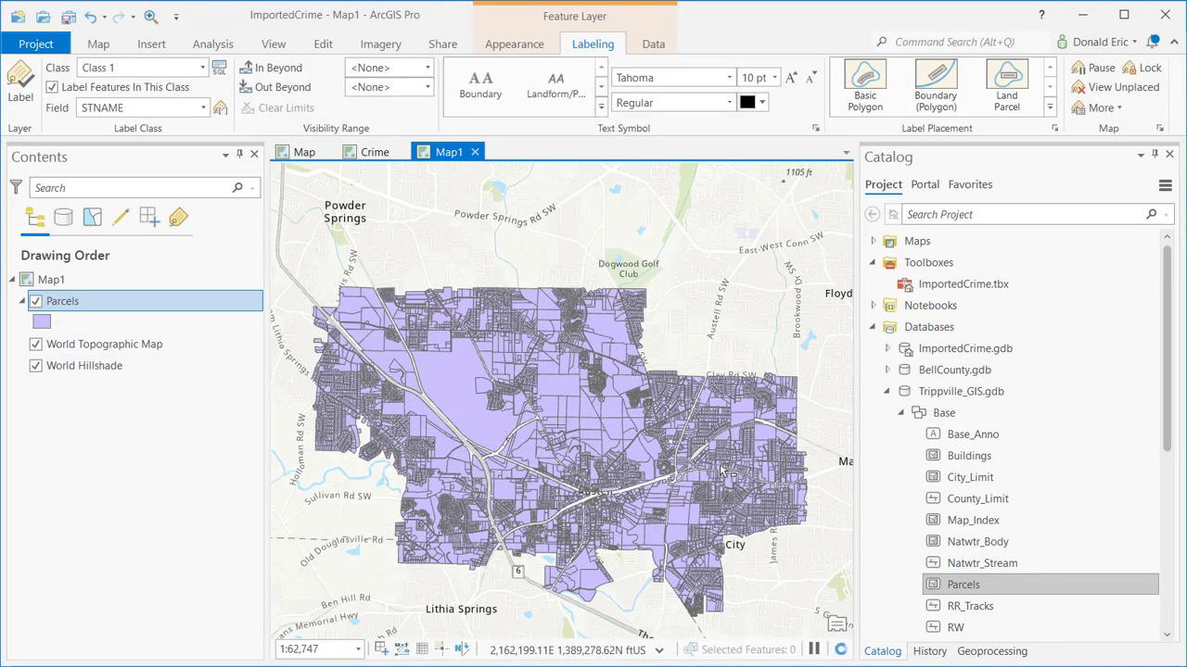
# - Open Map1 from the Maps list and drag City_Limit onto it
pyautogui.click(873, 242)
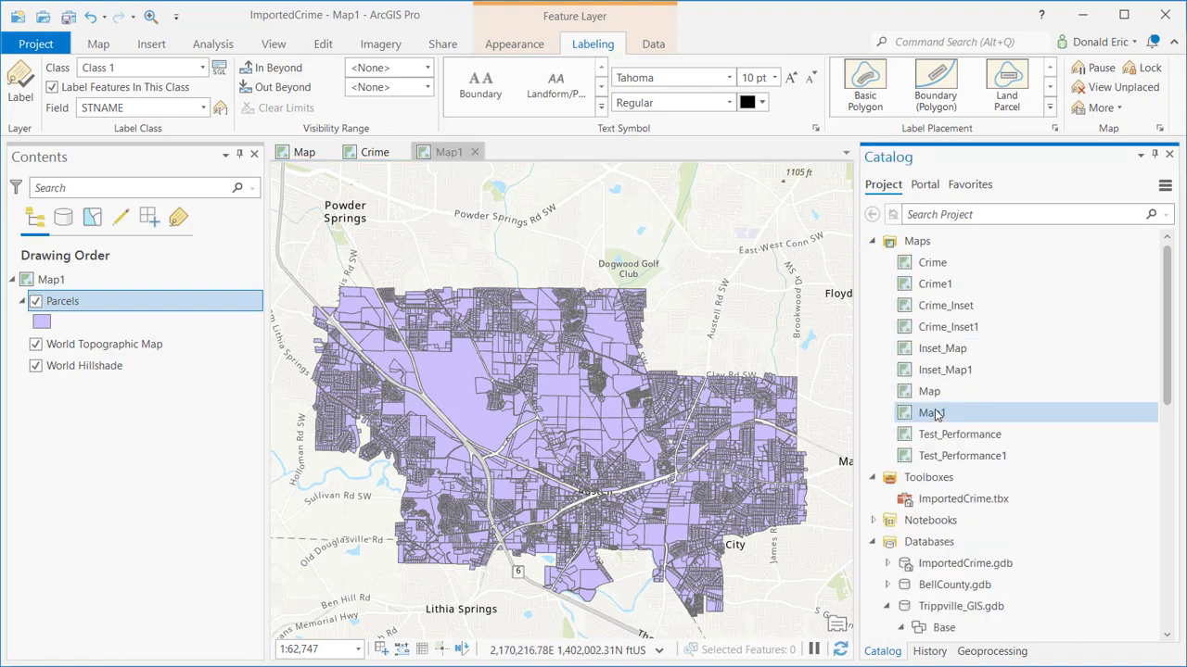
pyautogui.moveTo(934, 414); pyautogui.dragTo(450, 158)
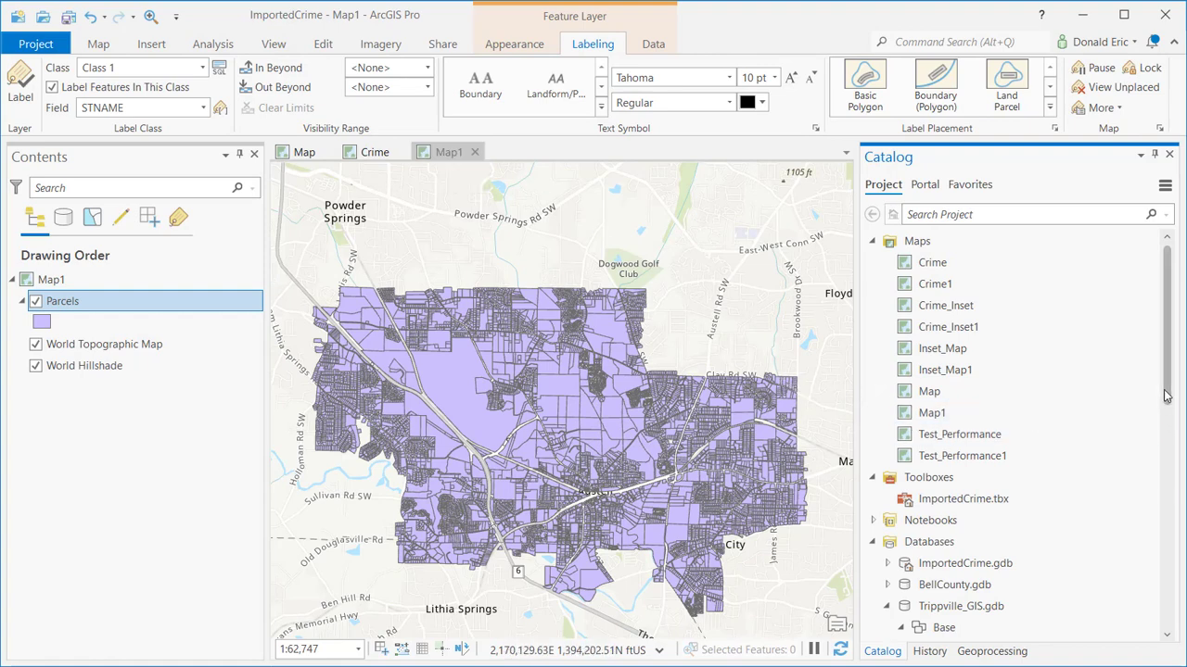
pyautogui.moveTo(1166, 396); pyautogui.dragTo(1160, 526)
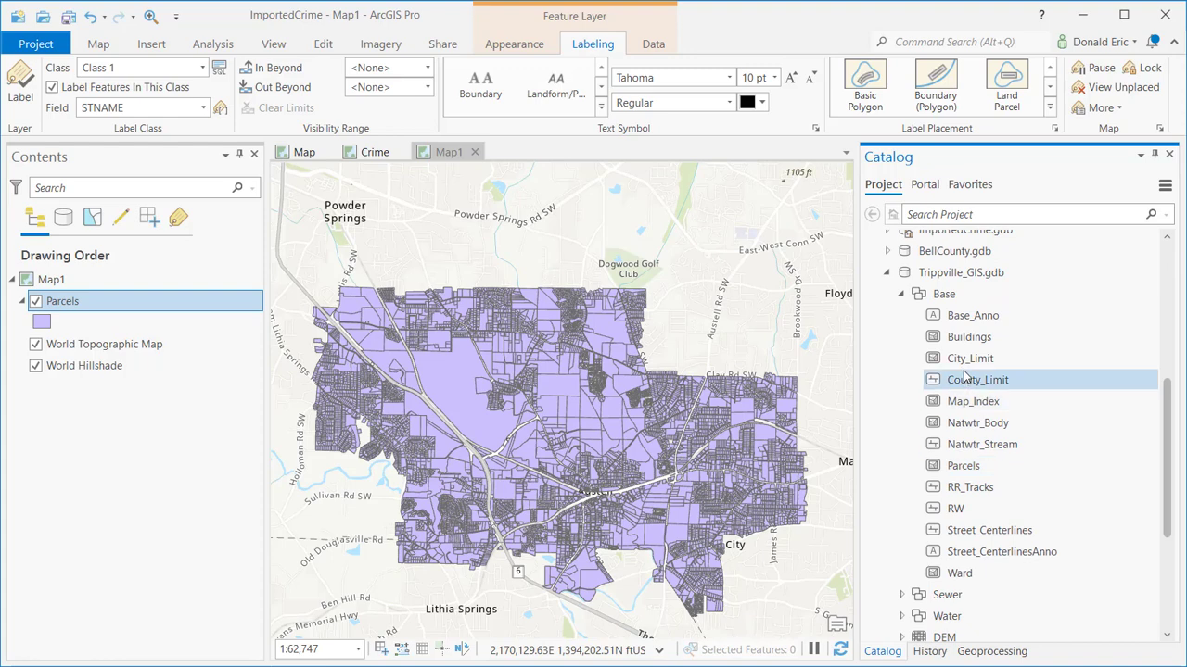
pyautogui.moveTo(970, 359); pyautogui.dragTo(740, 365)
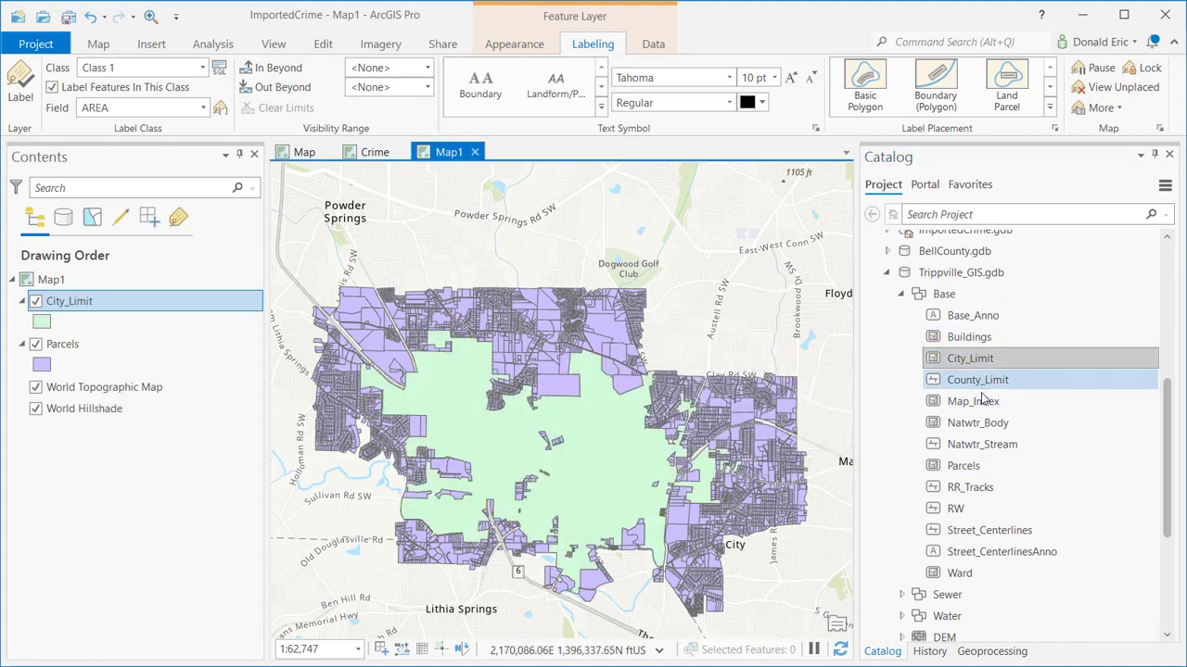
# - Add RR_Tracks and Street_Centerlines to Map1, then collapse Trippville_GIS.gdb and Databases
pyautogui.click(986, 489)
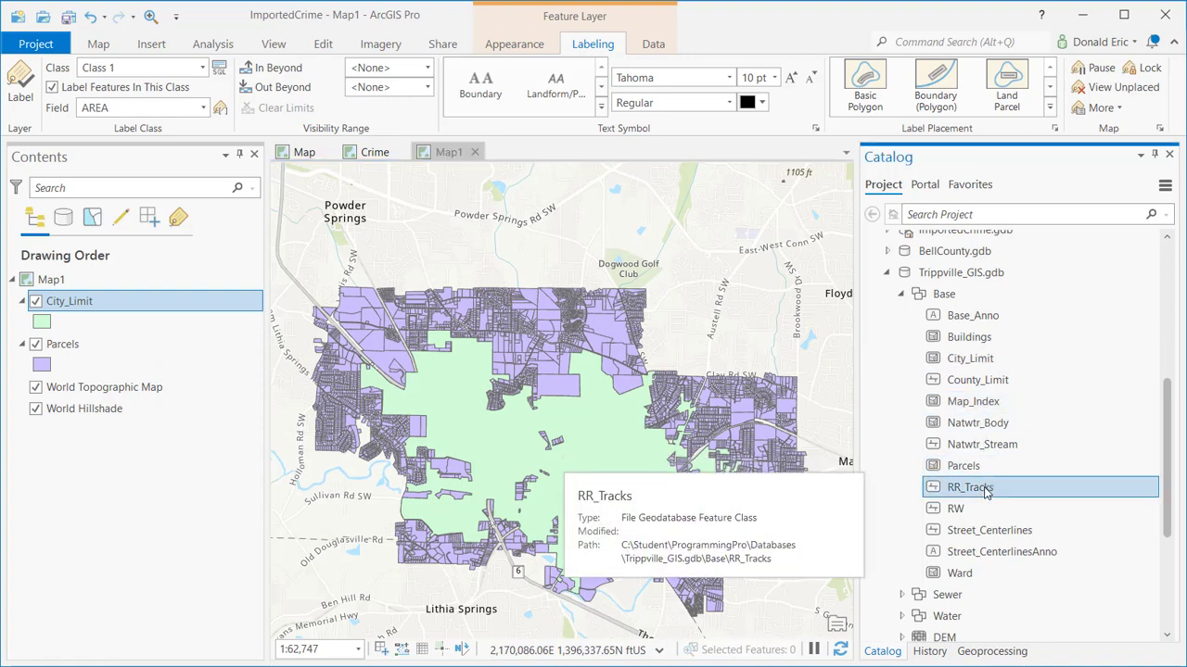
pyautogui.rightClick(985, 492)
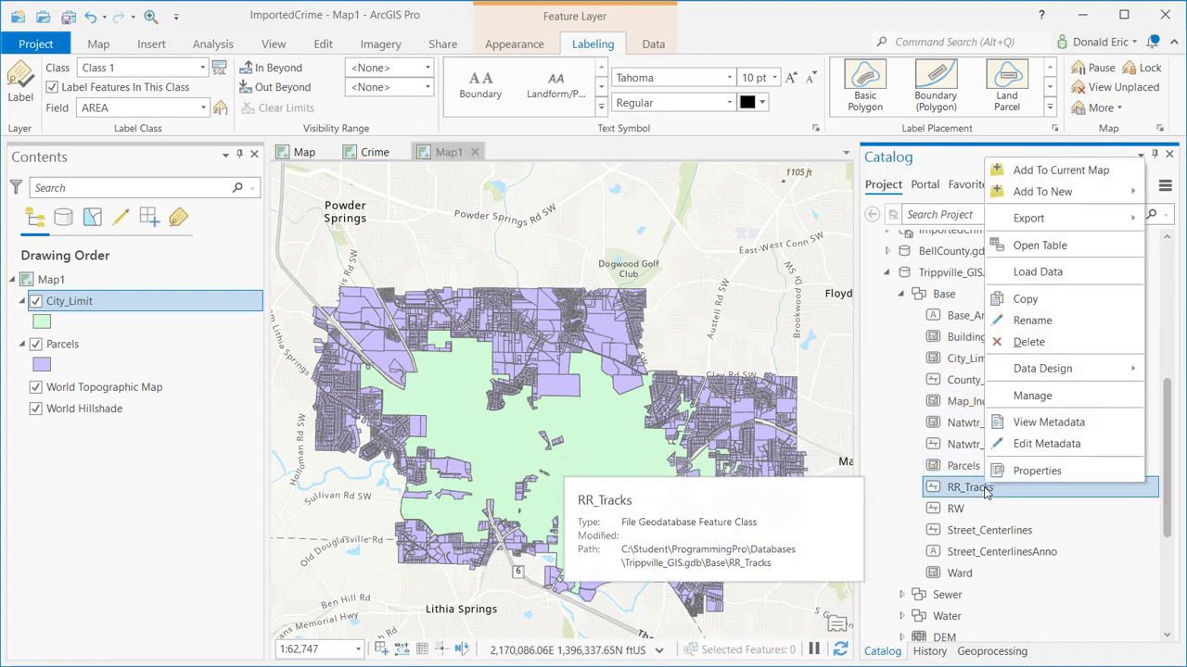
pyautogui.click(1035, 173)
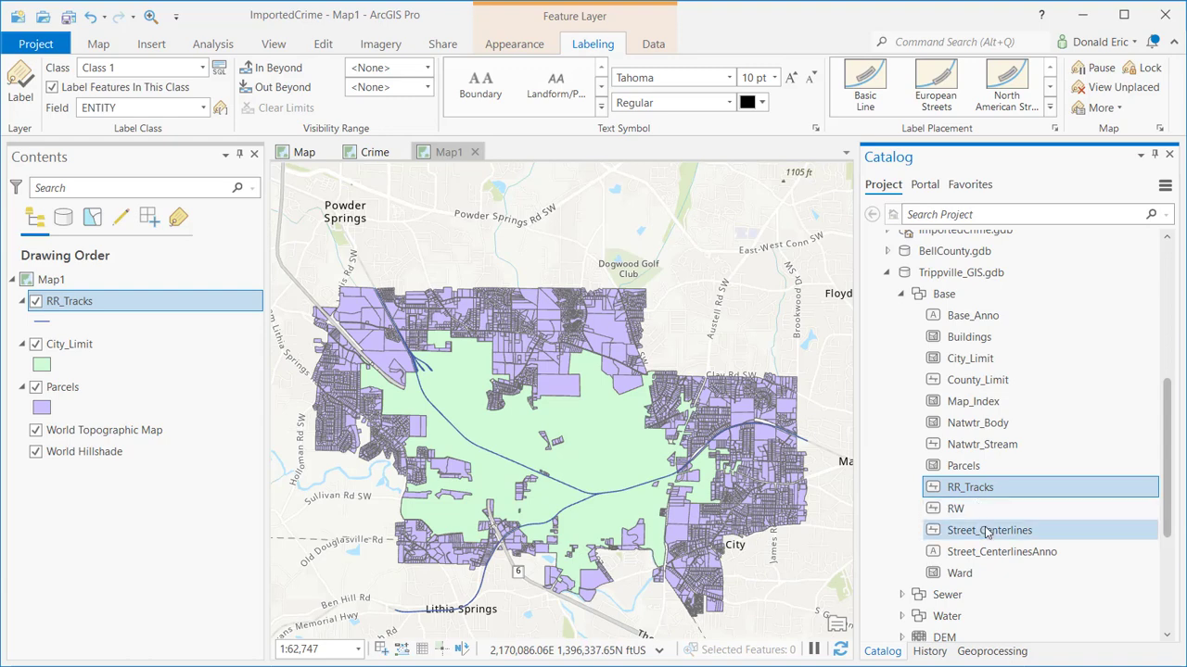
pyautogui.moveTo(987, 533)
pyautogui.mouseDown()
pyautogui.moveTo(354, 437)
pyautogui.moveTo(104, 362)
pyautogui.moveTo(91, 322)
pyautogui.moveTo(90, 335)
pyautogui.mouseUp()
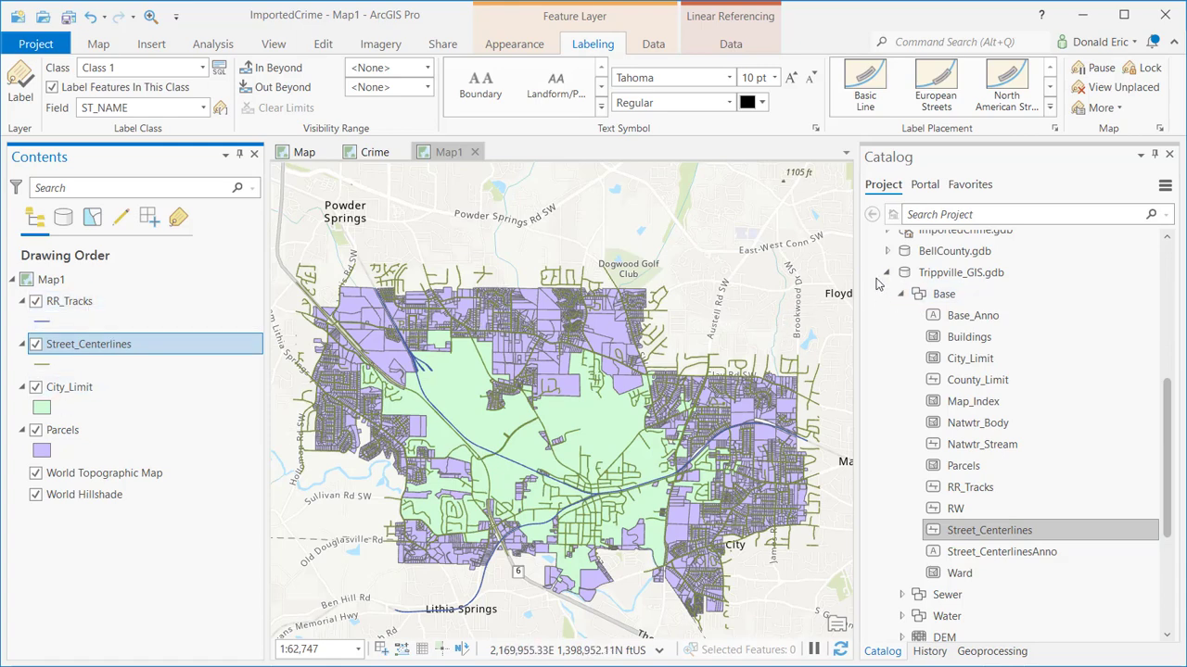
pyautogui.click(887, 274)
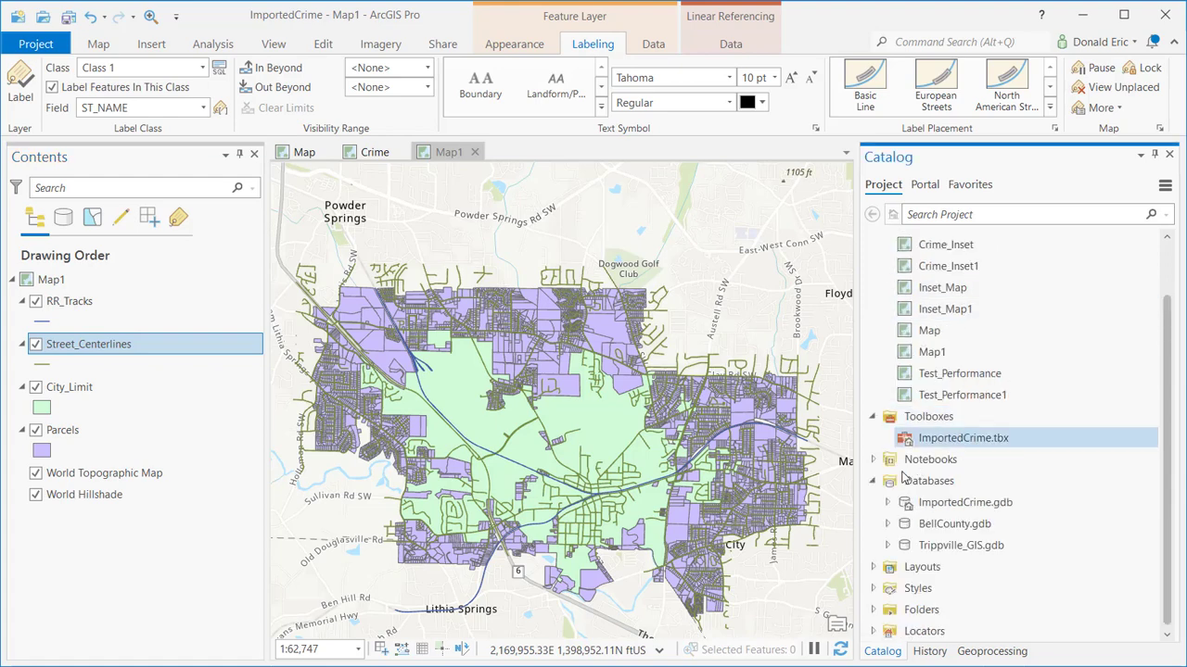
pyautogui.click(872, 482)
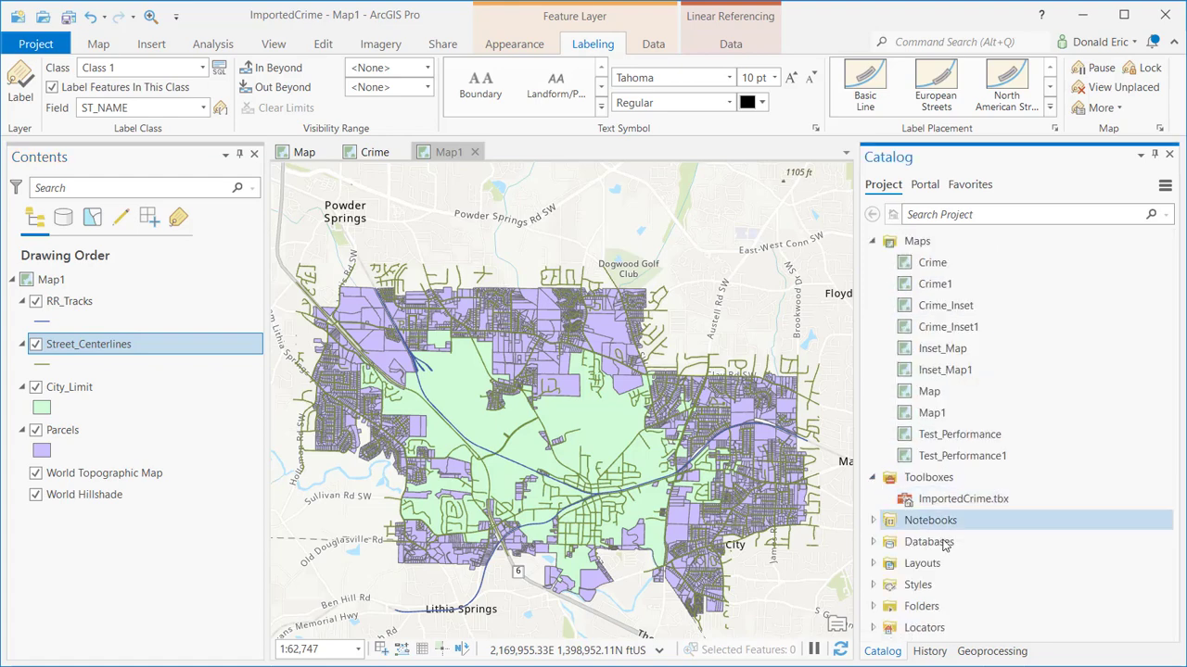
# - Peek at the ImportedCrime folder connection, collapse Folders, and expand Styles to list Favorites through ColorBrewer Schemes
pyautogui.doubleClick(927, 606)
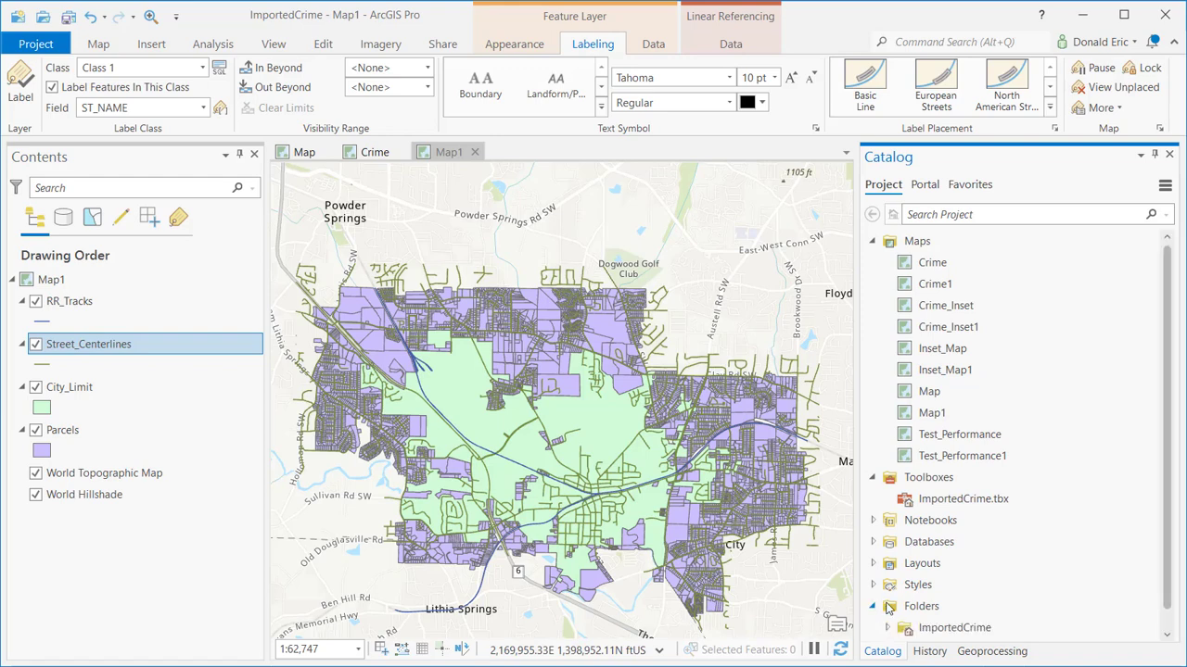
pyautogui.click(942, 609)
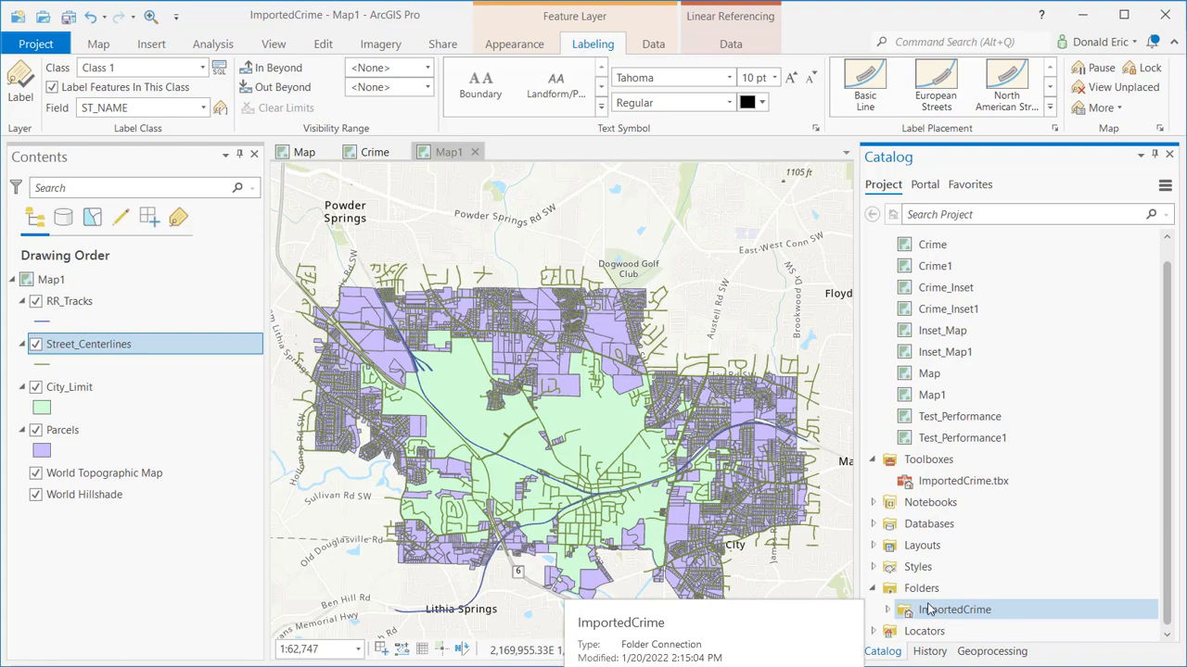
pyautogui.click(872, 589)
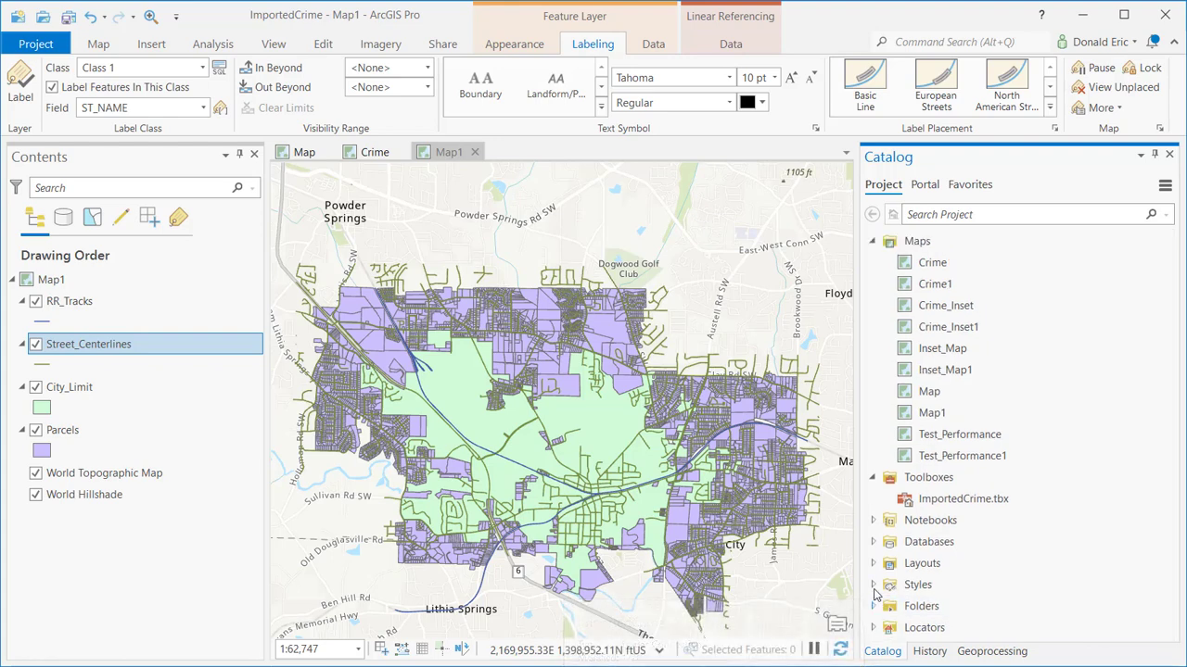
pyautogui.click(873, 585)
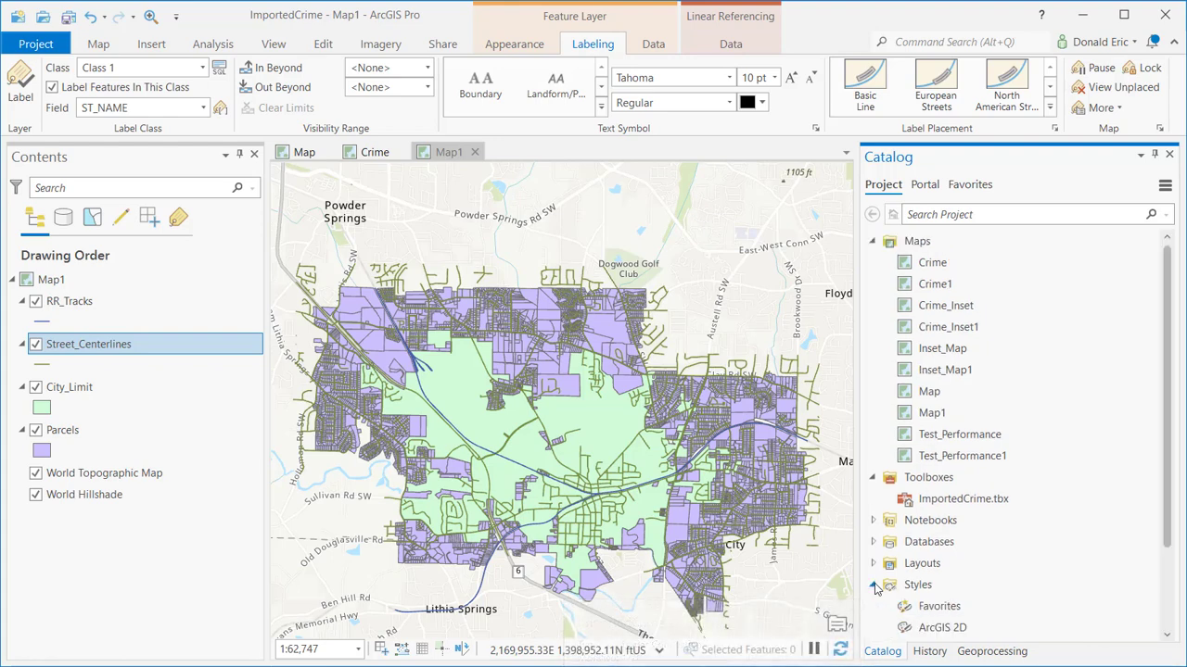
pyautogui.scroll(-1, 1019, 584)
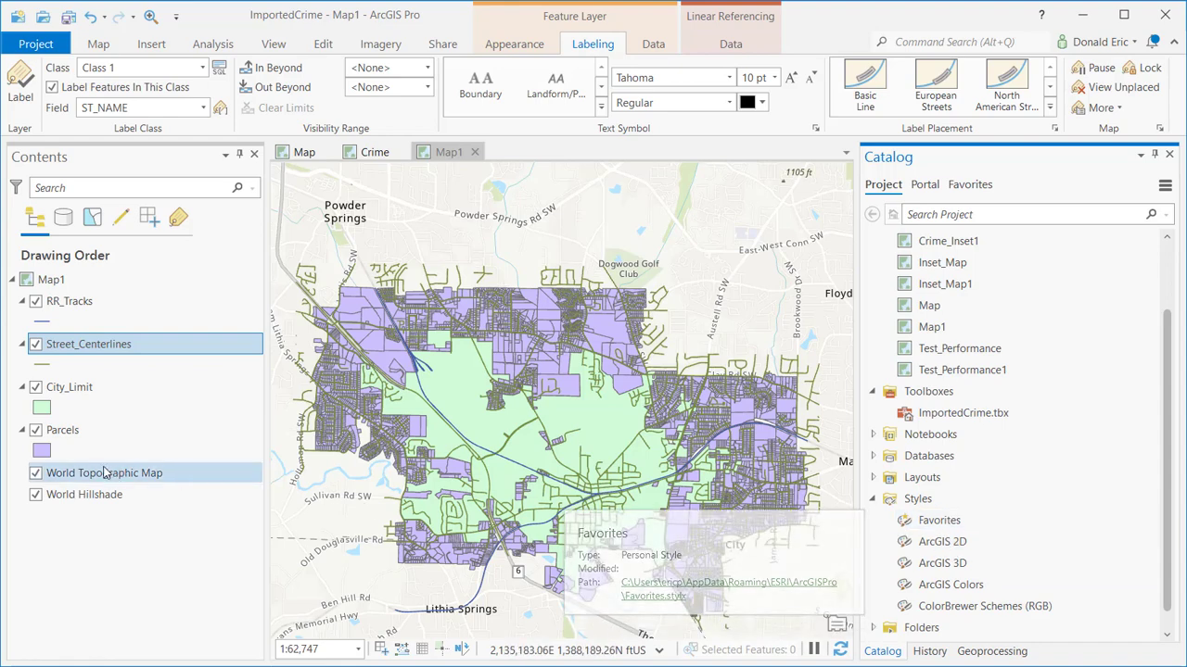
# - Open the Parcels symbol gallery and toggle its ArcGIS 2D and ArcGIS 3D groups
pyautogui.click(43, 452)
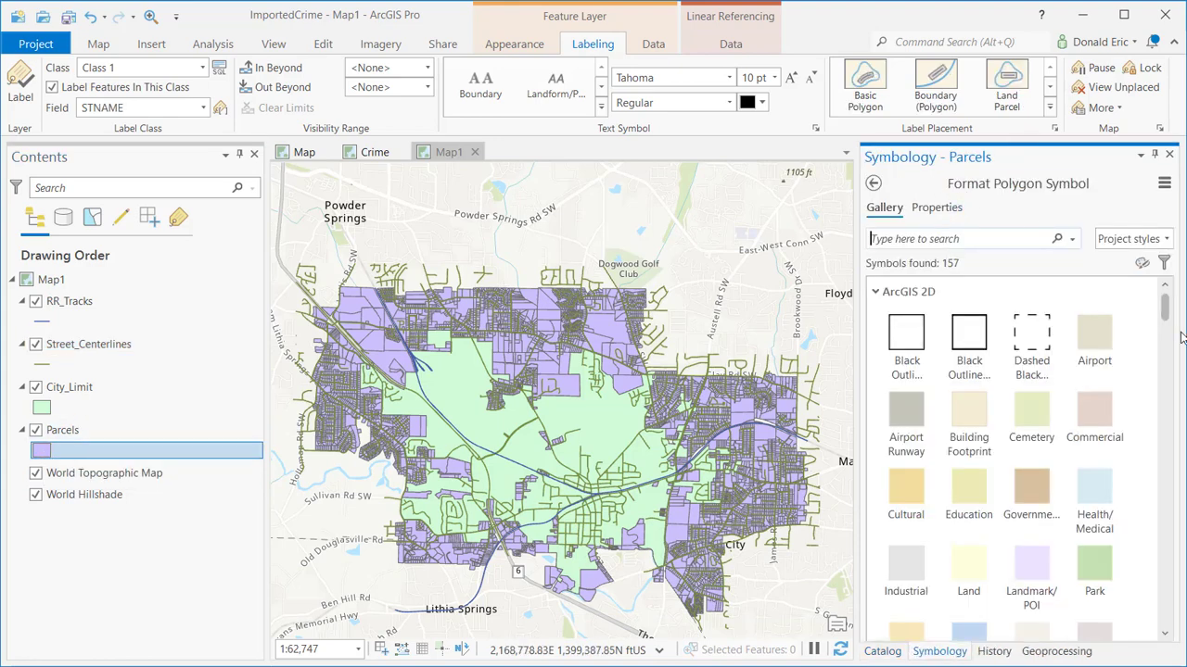
pyautogui.click(875, 293)
pyautogui.click(874, 317)
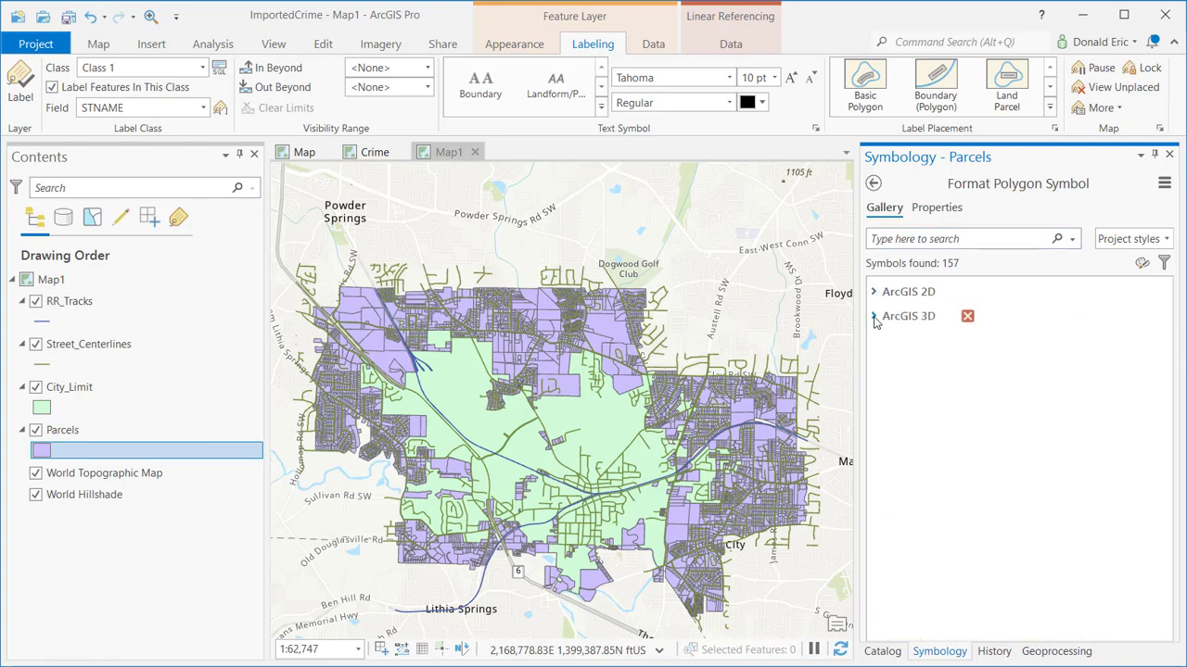
pyautogui.click(874, 317)
pyautogui.click(875, 293)
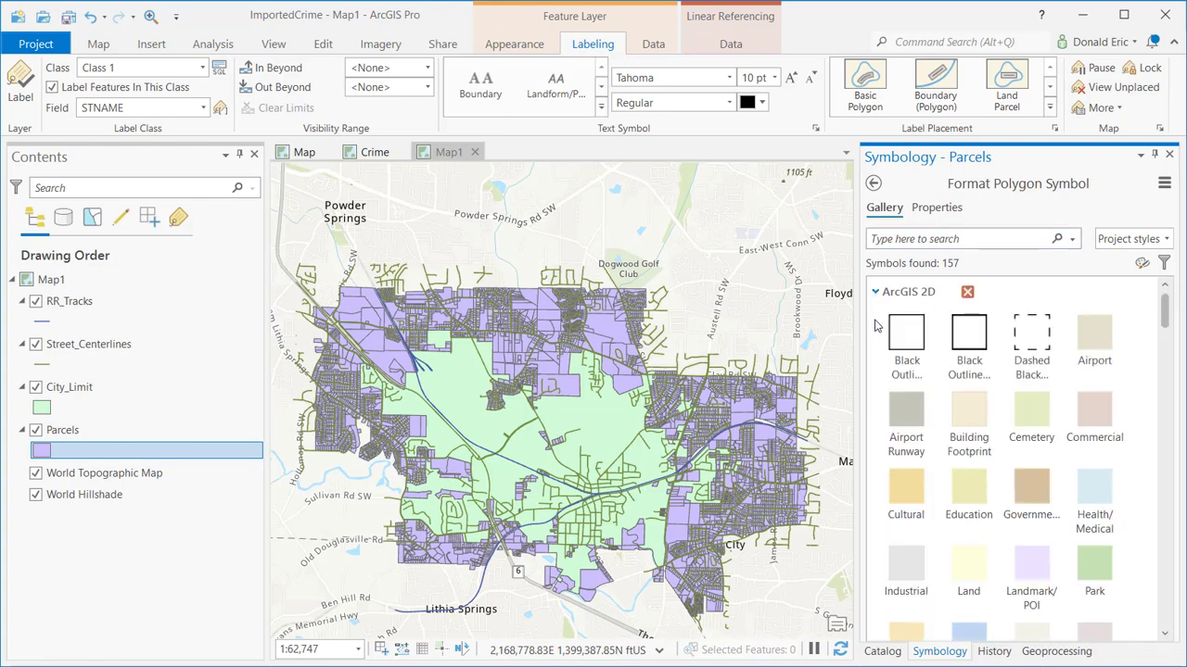
# - Collapse the ArcGIS 2D and 3D gallery groups and return to the Catalog's style list
pyautogui.click(882, 651)
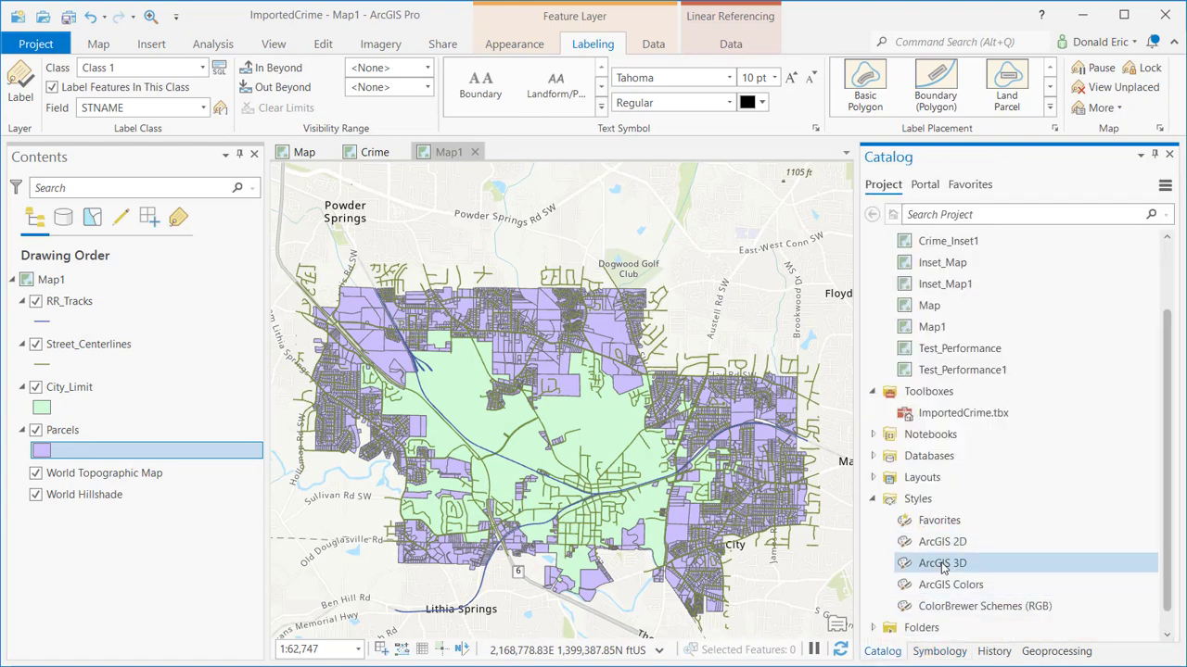
pyautogui.click(940, 651)
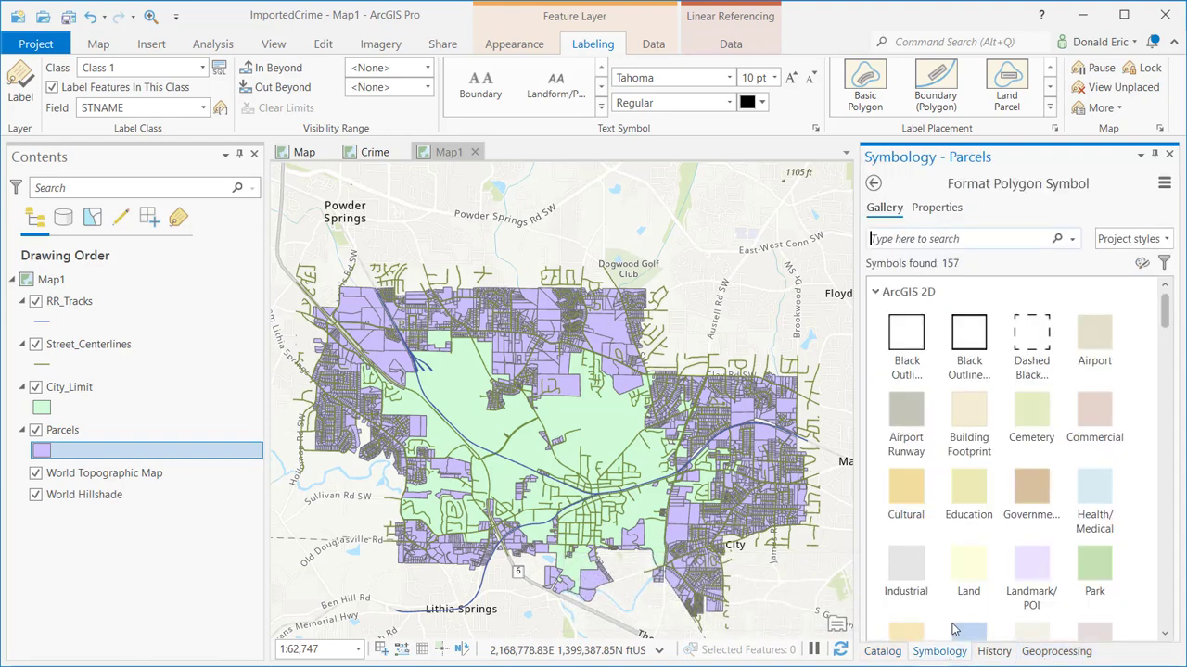
pyautogui.click(875, 293)
pyautogui.click(873, 316)
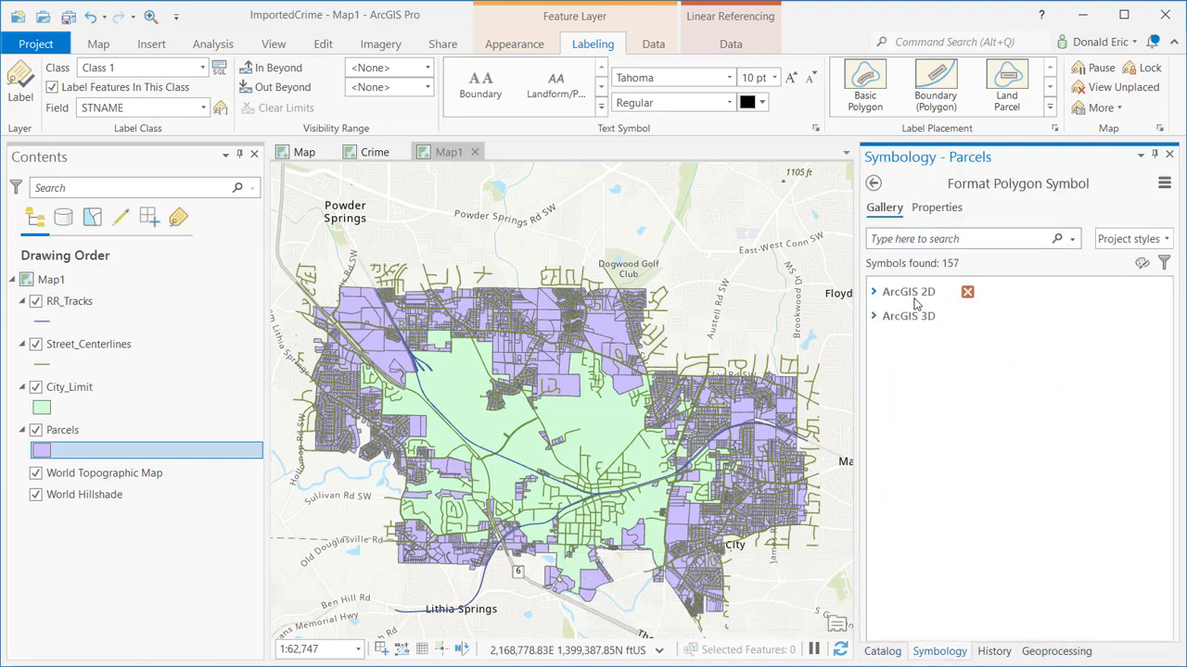
pyautogui.click(886, 652)
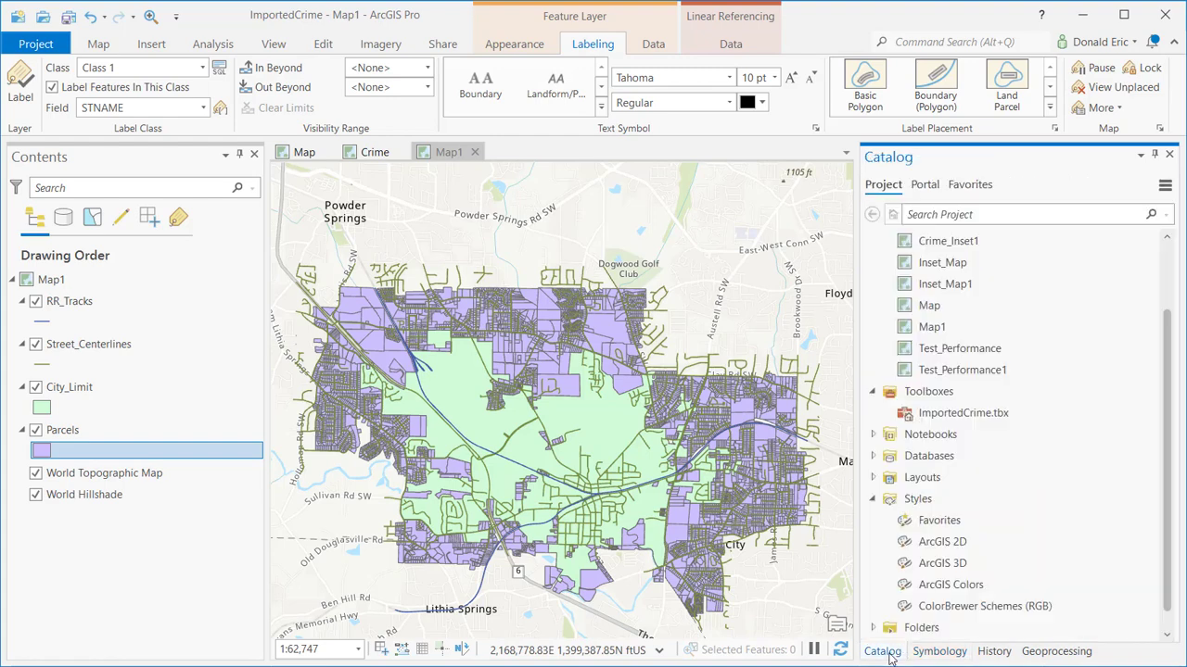
pyautogui.scroll(-1, 942, 539)
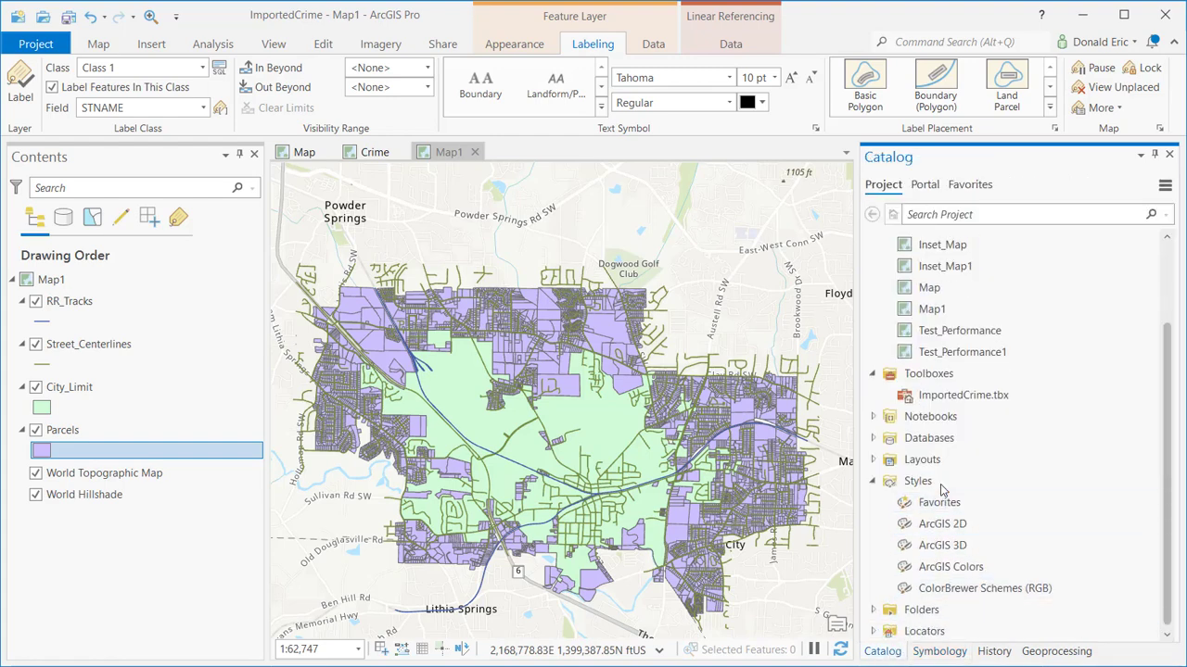
# - Open the System Styles dialog from the Styles entry's Add > Add System Style menu
pyautogui.click(942, 492)
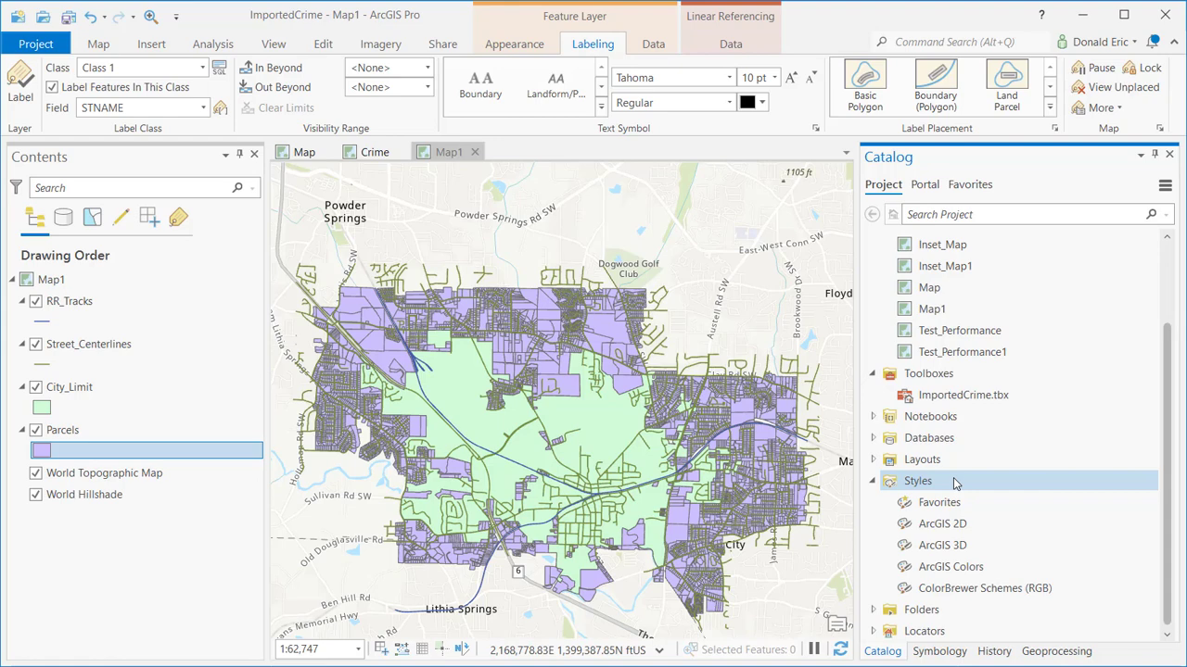
pyautogui.rightClick(955, 483)
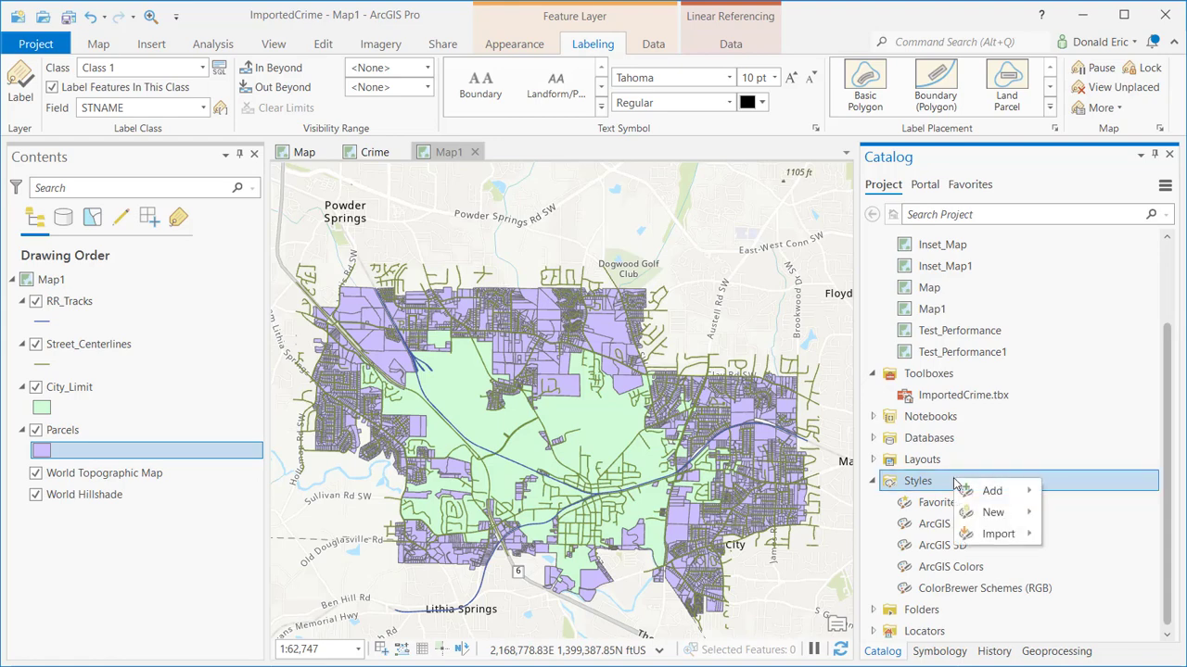
pyautogui.moveTo(994, 499)
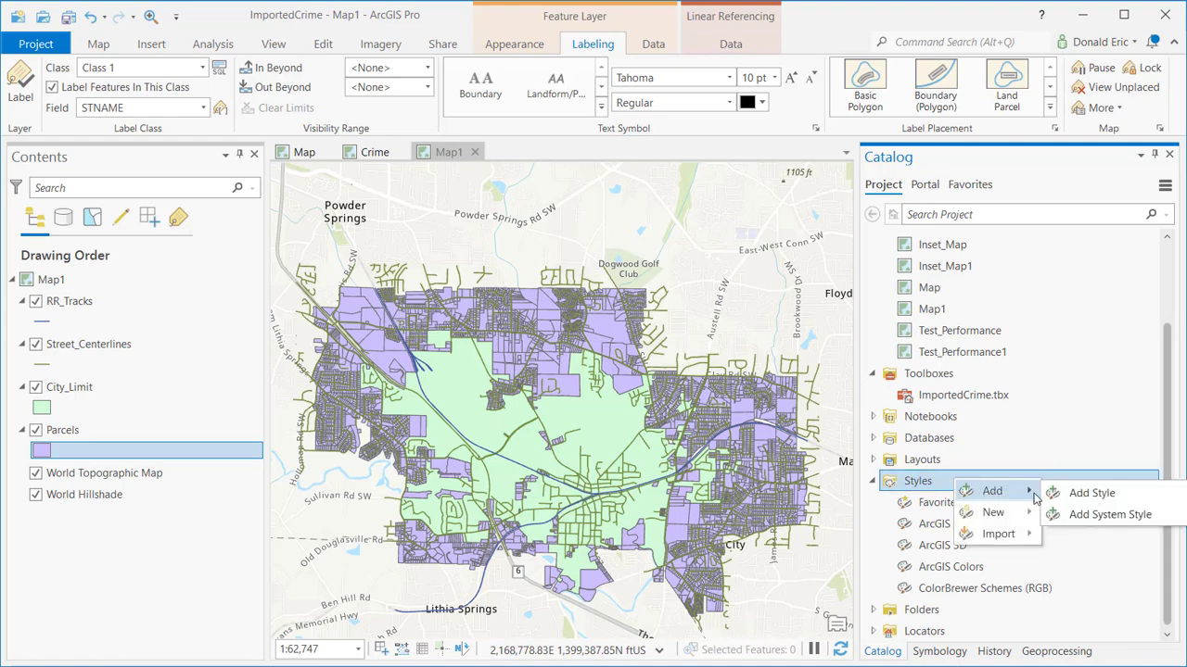
pyautogui.click(1082, 517)
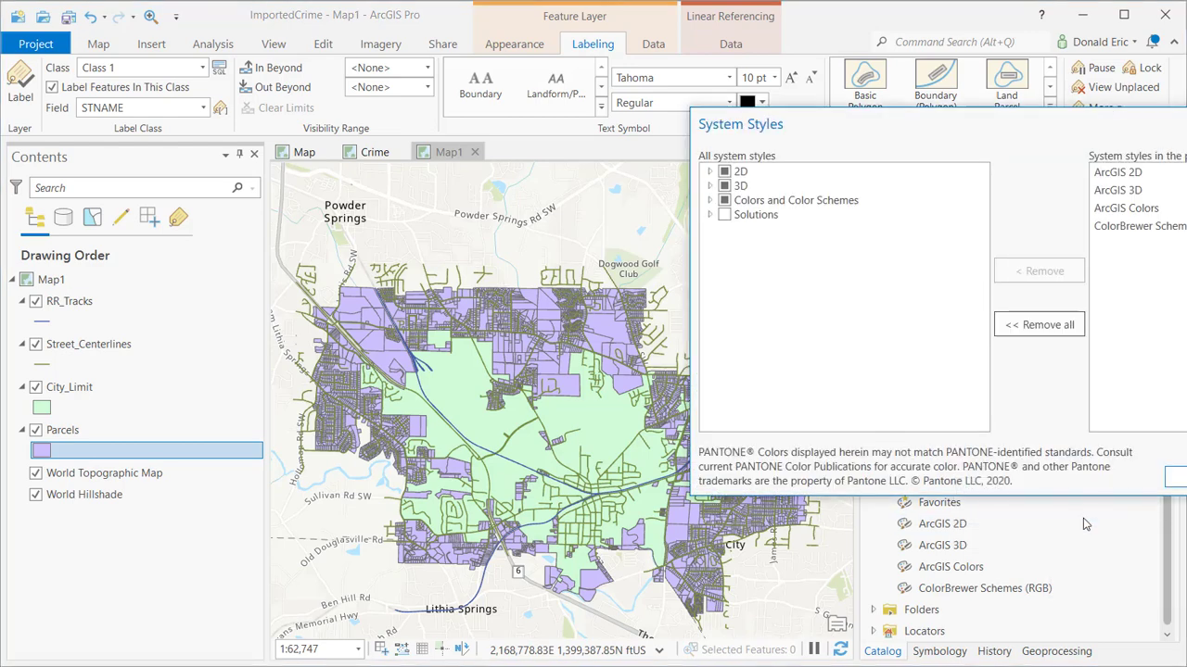
# - Expand the 2D and 3D system style groups, scroll through Colors and Color Schemes, then close with OK
pyautogui.click(709, 172)
pyautogui.click(710, 271)
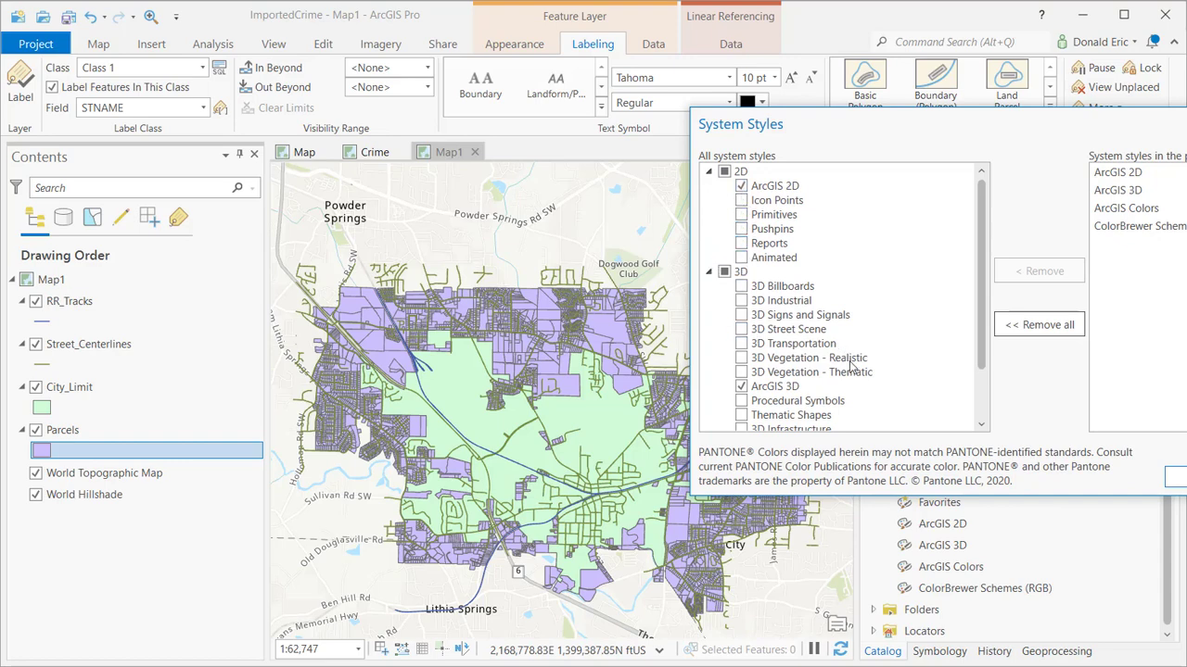
pyautogui.moveTo(986, 355); pyautogui.dragTo(984, 320)
pyautogui.scroll(-1, 771, 359)
pyautogui.scroll(-2, 771, 361)
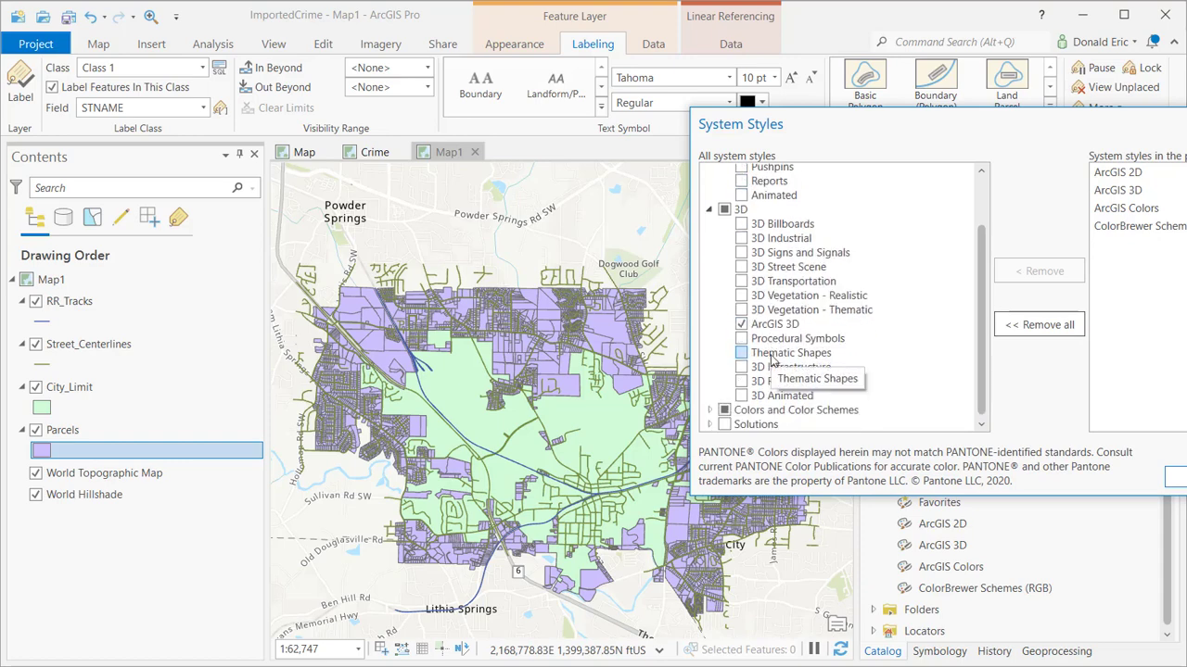
pyautogui.scroll(-3, 732, 412)
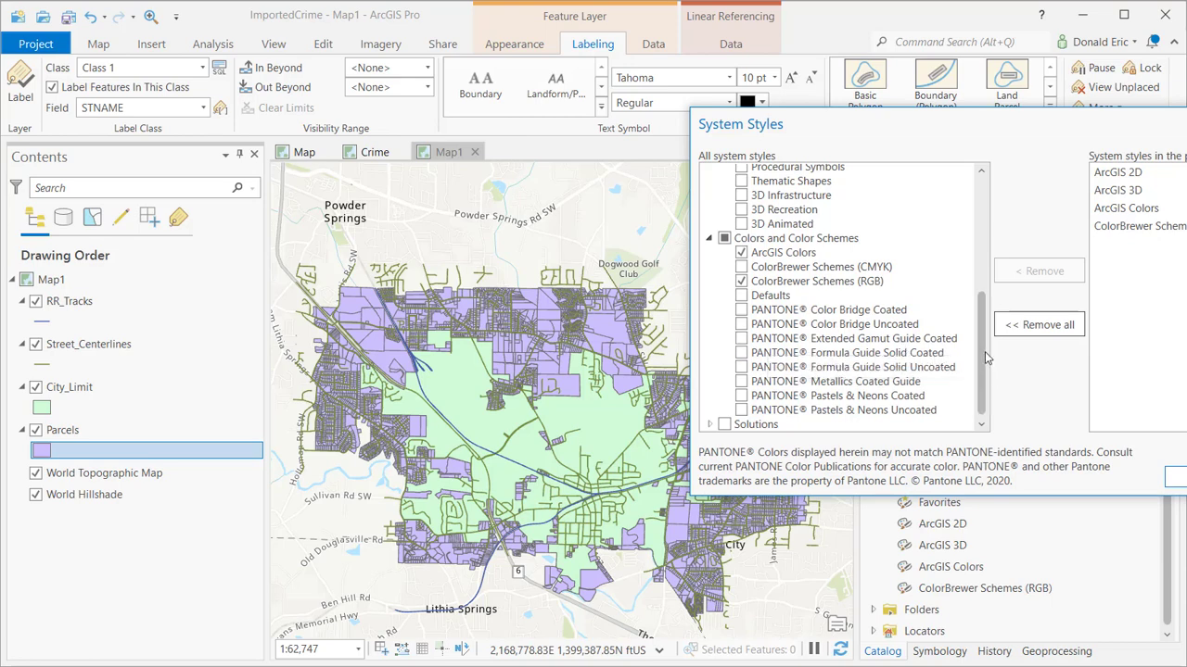
pyautogui.click(984, 213)
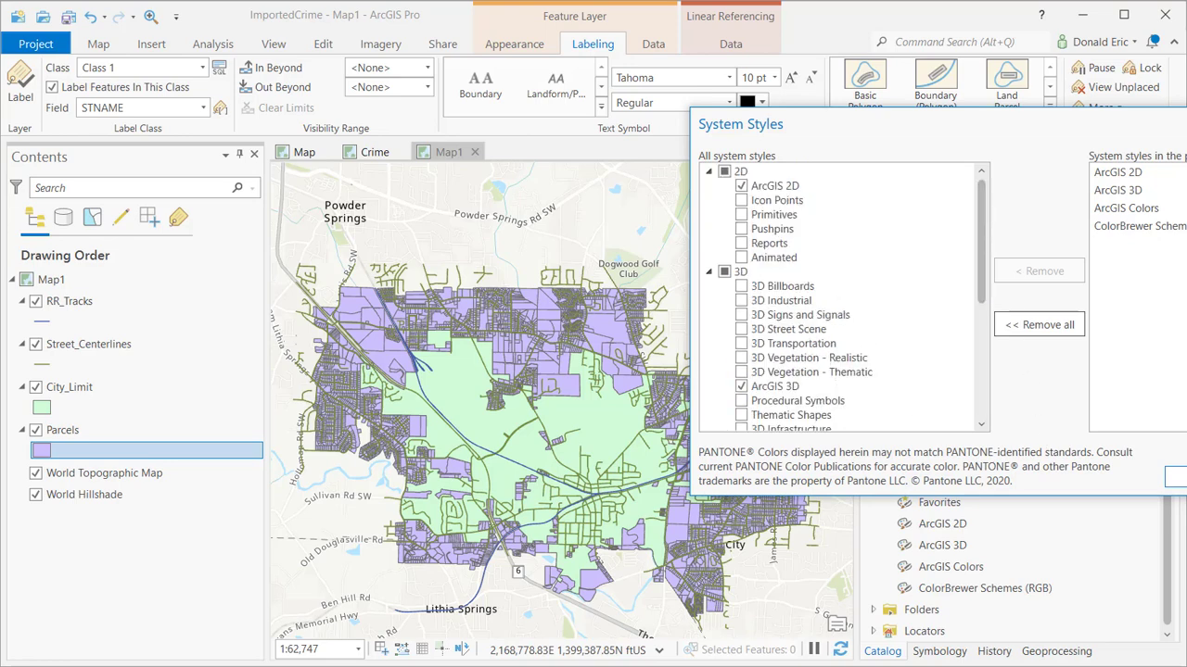
pyautogui.click(1173, 477)
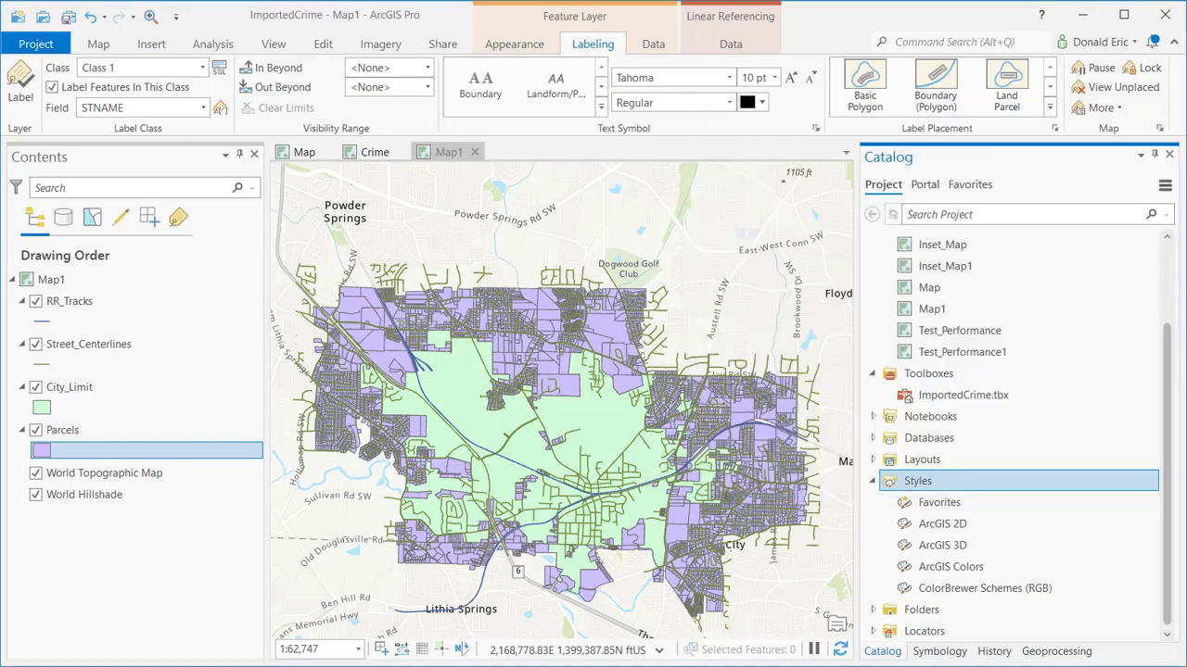
# - Collapse Styles, expand Layouts, and open the Crime layout
pyautogui.click(872, 481)
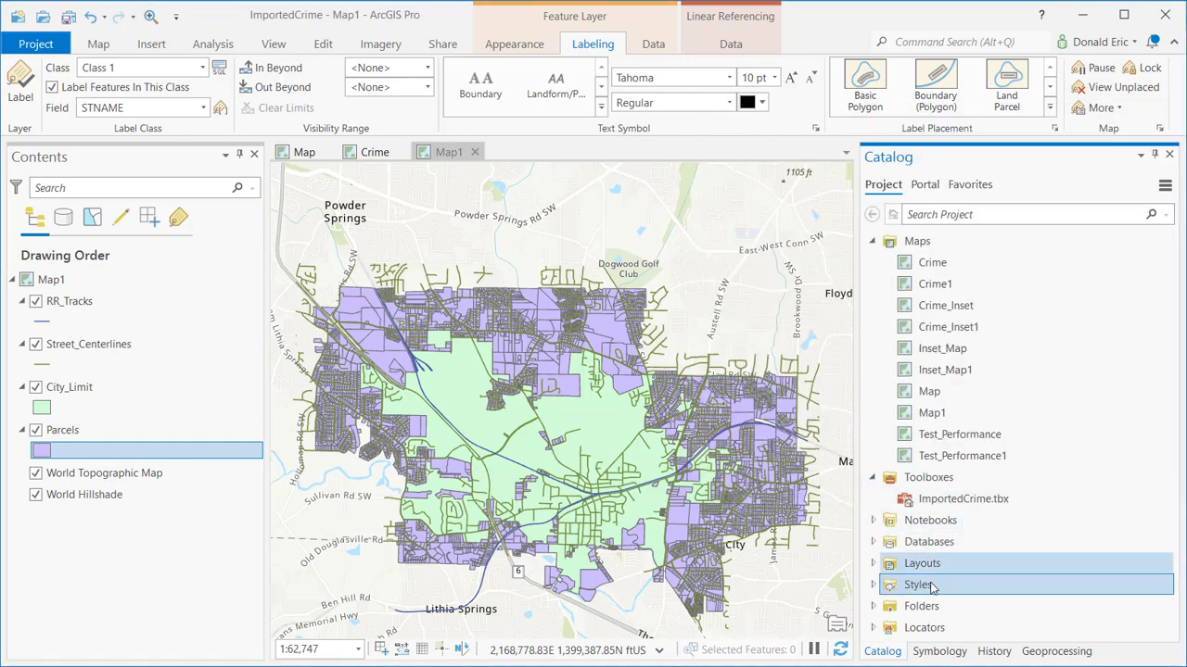
pyautogui.click(872, 564)
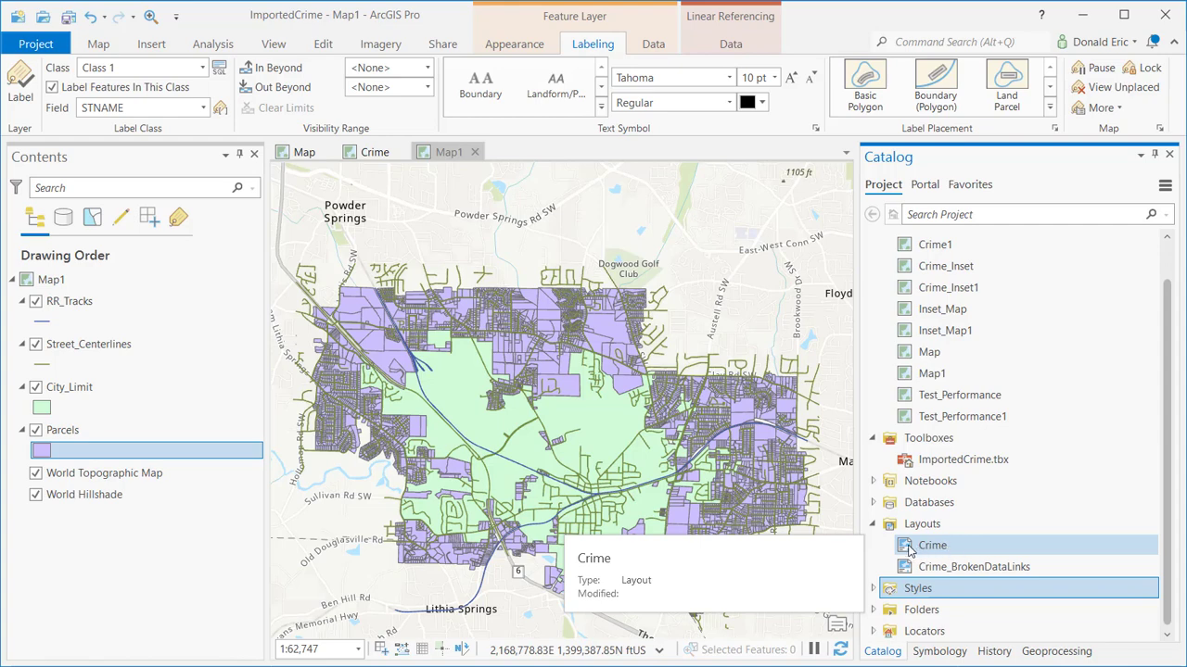
pyautogui.doubleClick(942, 548)
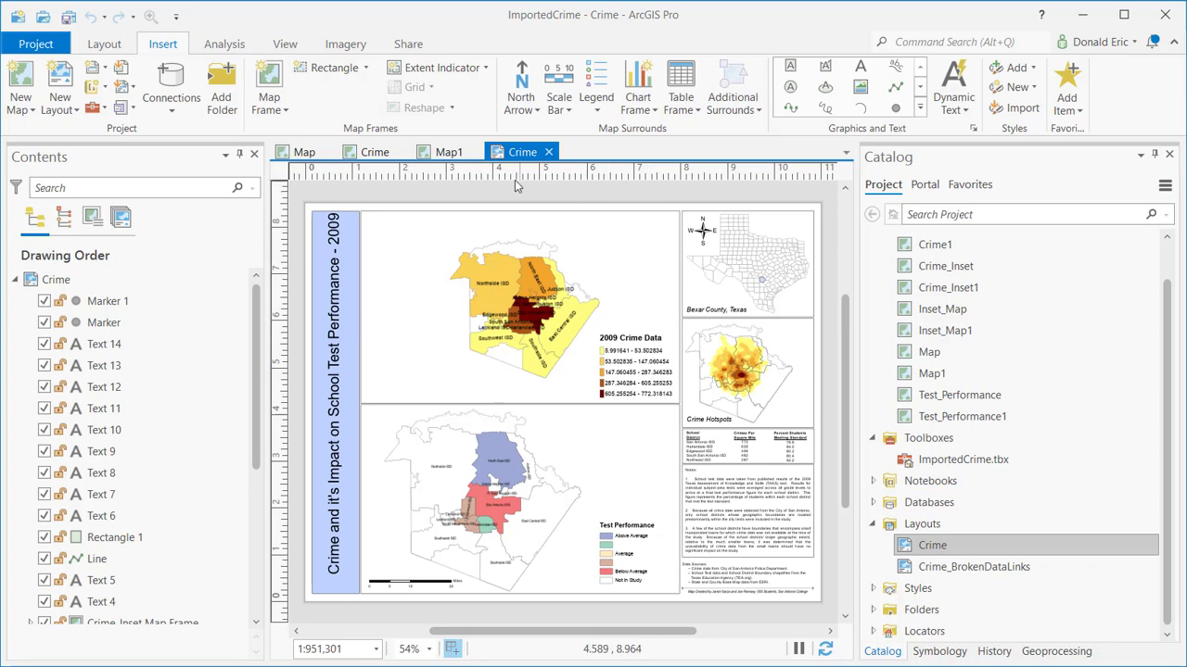
# - Cycle through Map1 and Crime to the US topographic Map view, and collapse the Layouts folder
pyautogui.click(448, 153)
pyautogui.click(385, 153)
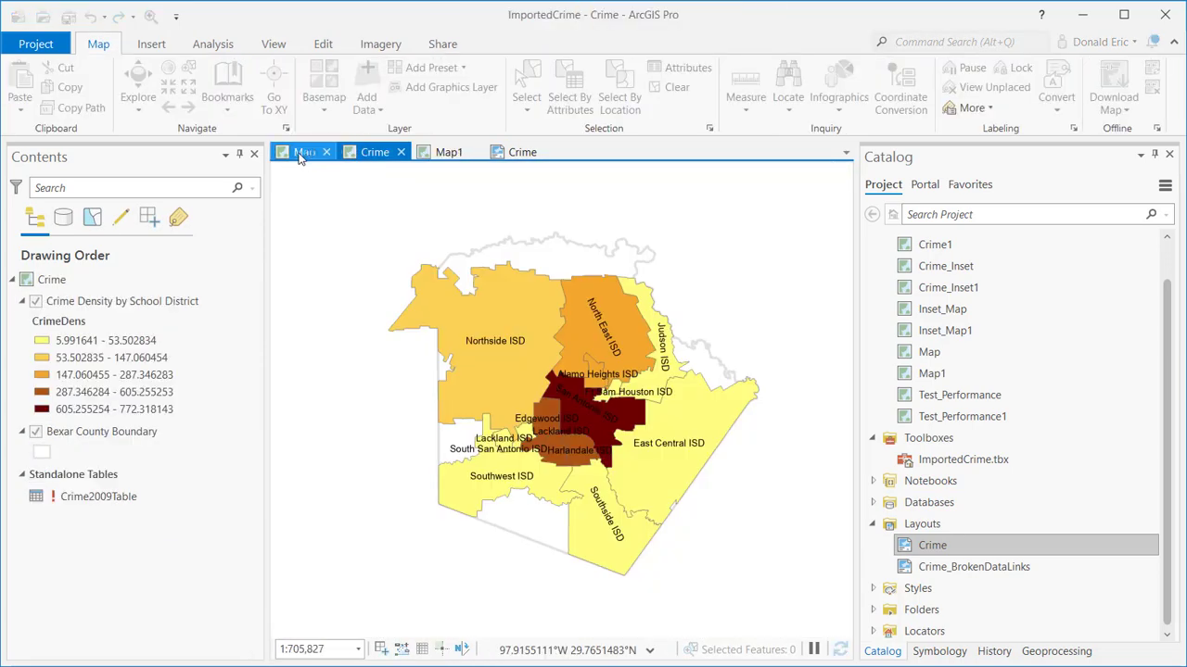
pyautogui.click(306, 153)
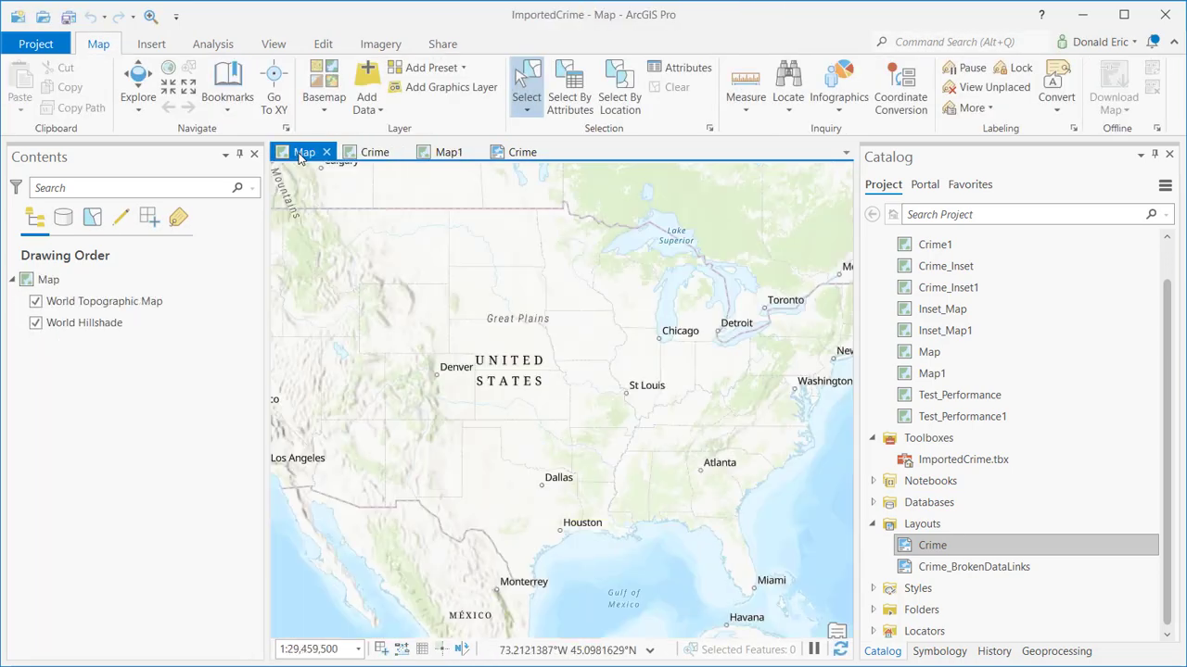
pyautogui.click(871, 524)
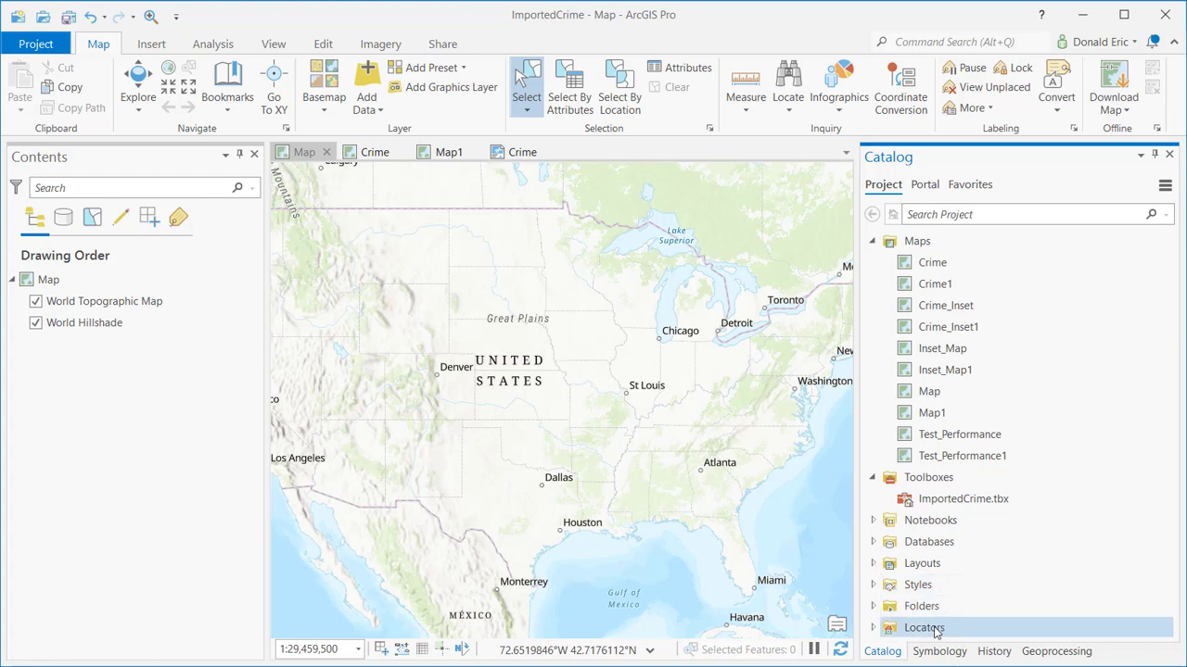
# - Expand and collapse Locators, collapse the Maps folder, and put focus in Search Project
pyautogui.click(872, 630)
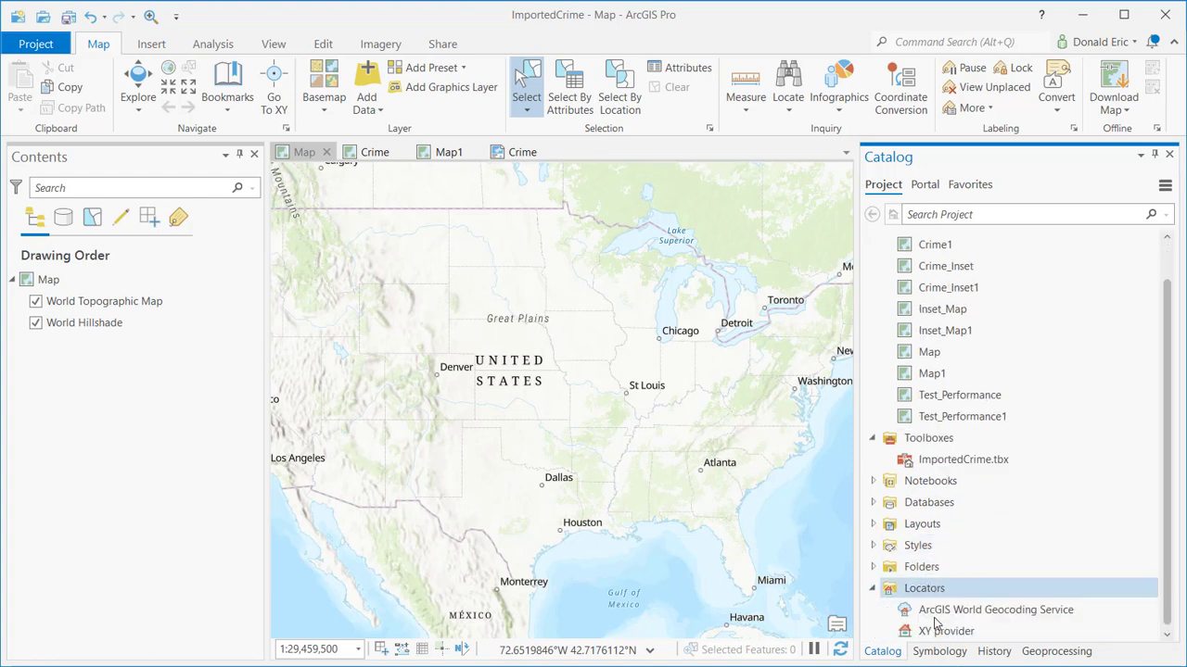
pyautogui.click(873, 588)
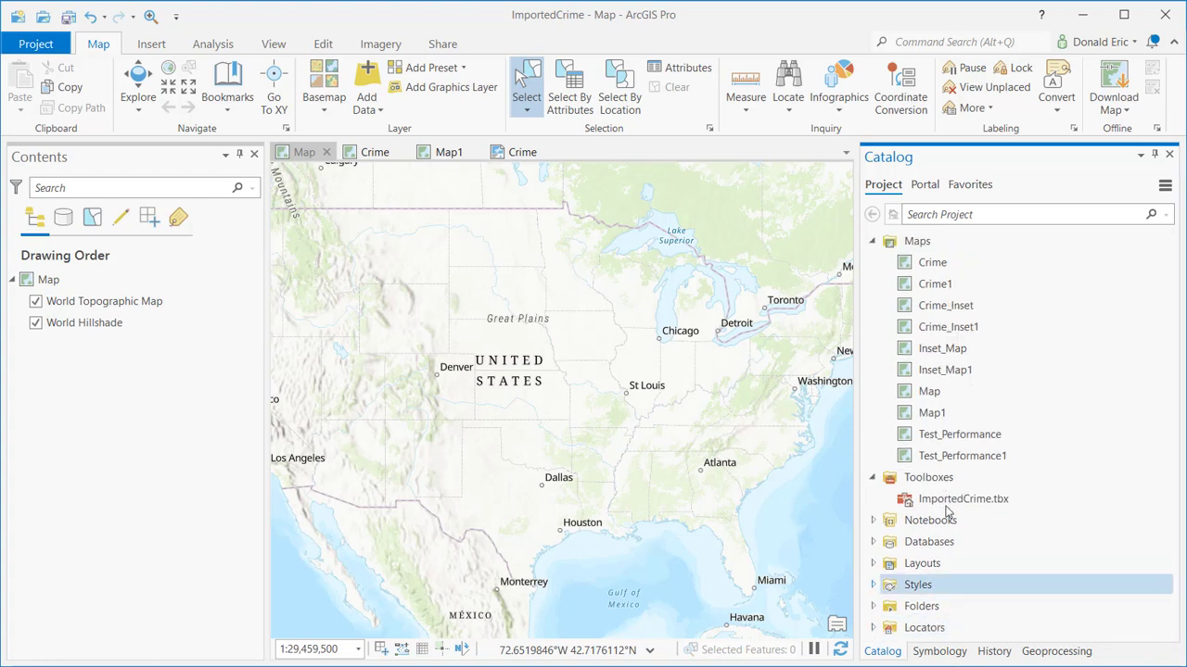
pyautogui.click(872, 241)
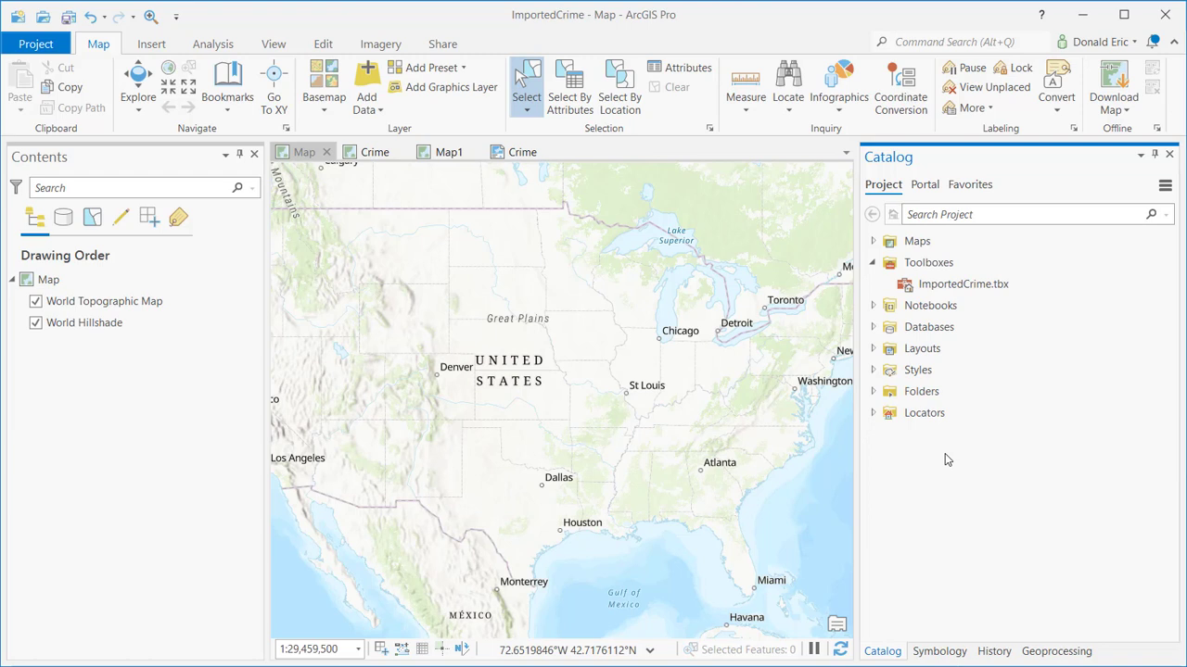
pyautogui.click(976, 215)
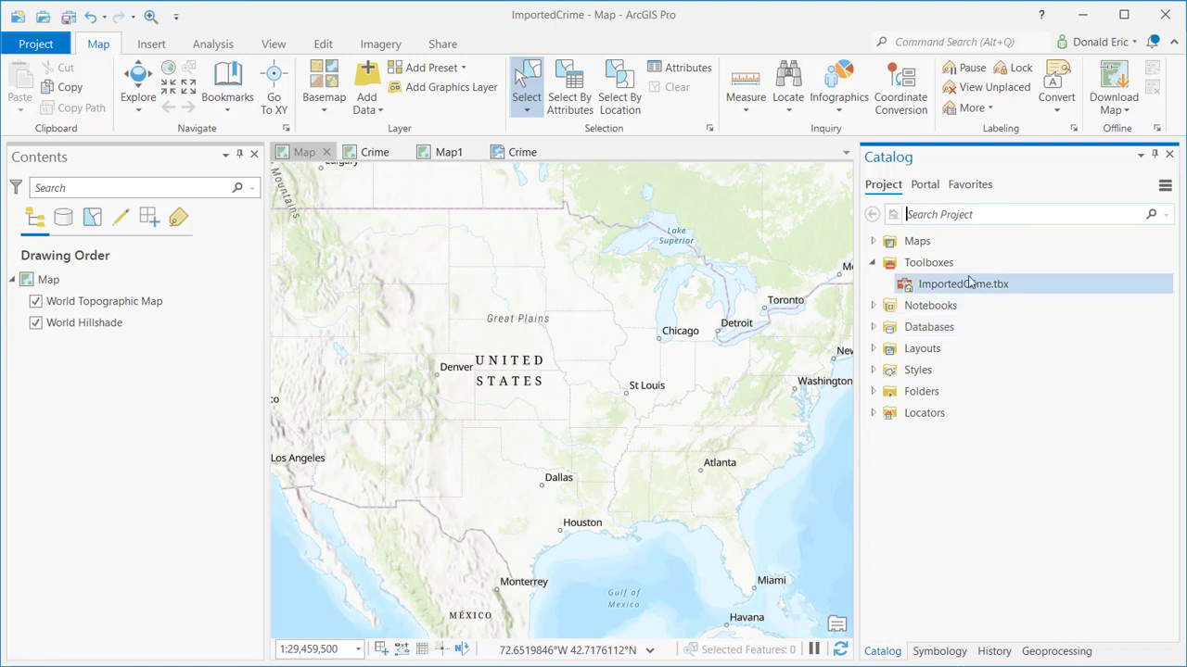
# - Switch the Catalog to Portal My Content and check which account is signed in
pyautogui.click(927, 188)
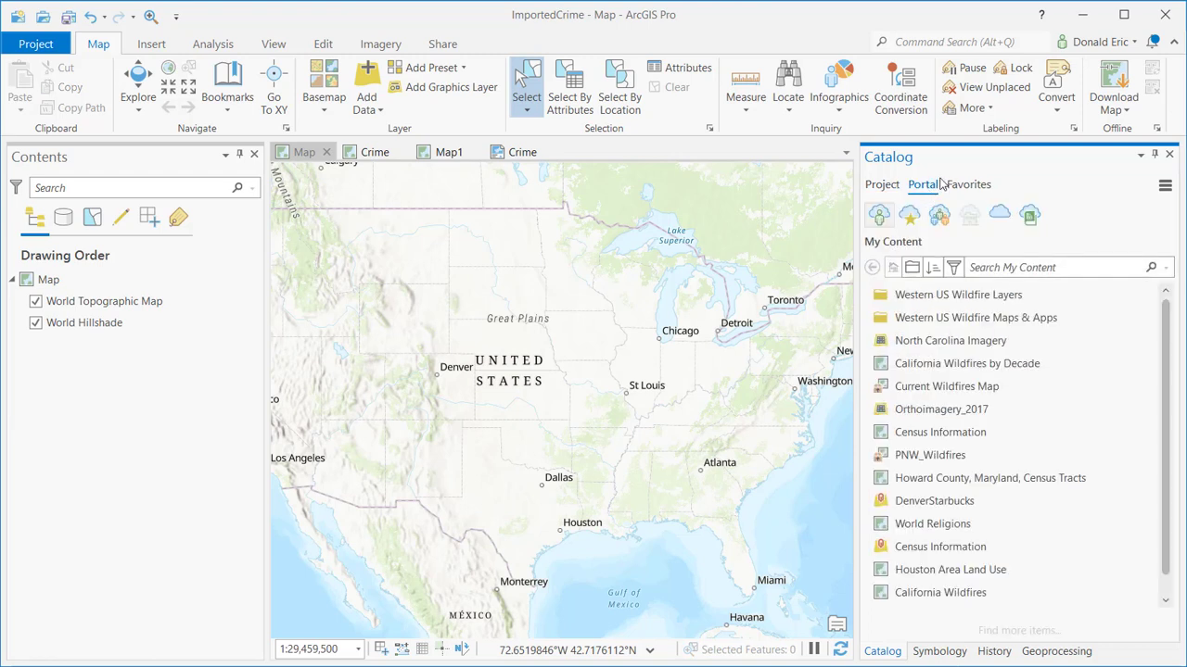
pyautogui.click(1099, 42)
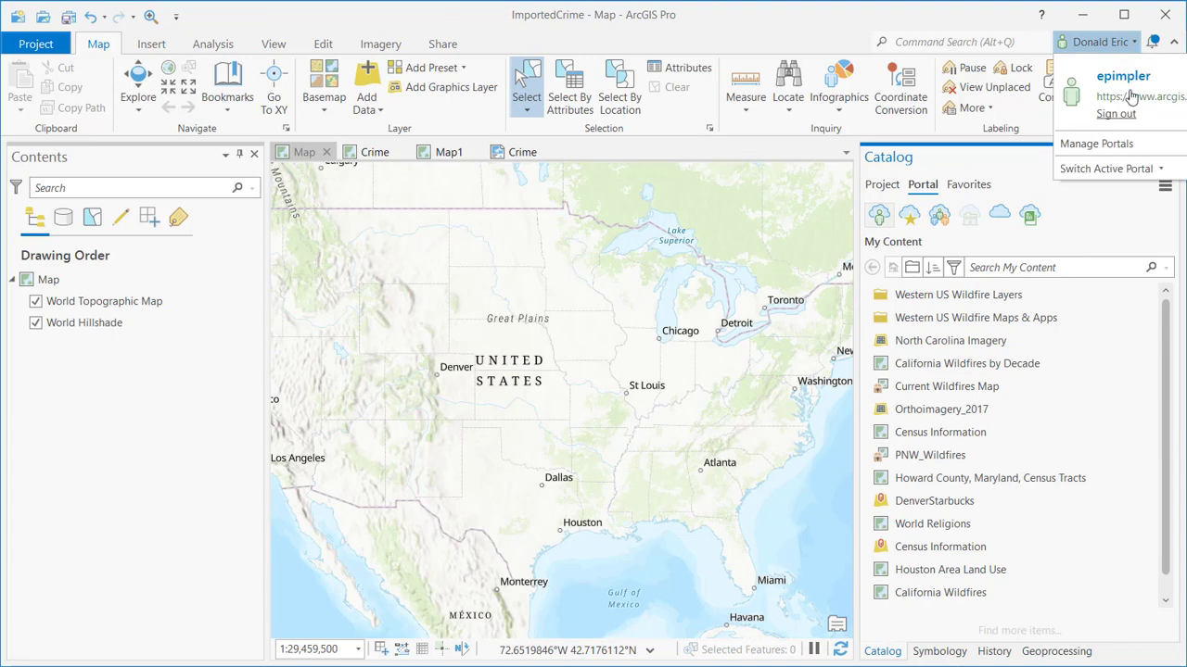
pyautogui.click(1105, 216)
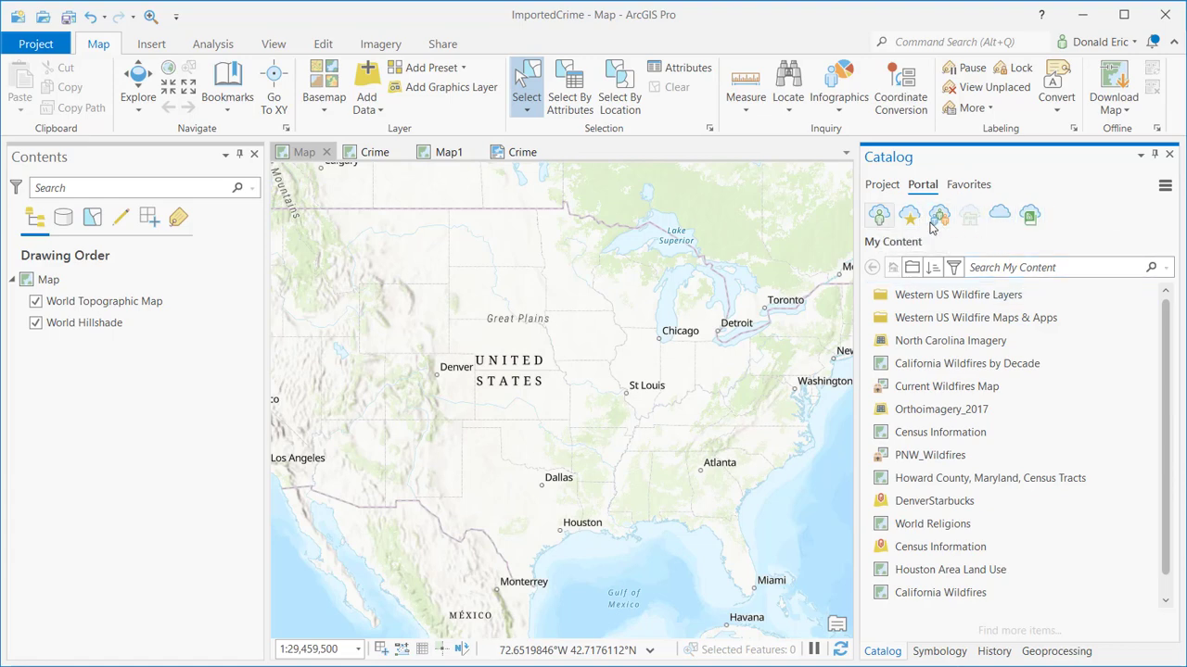
pyautogui.click(878, 222)
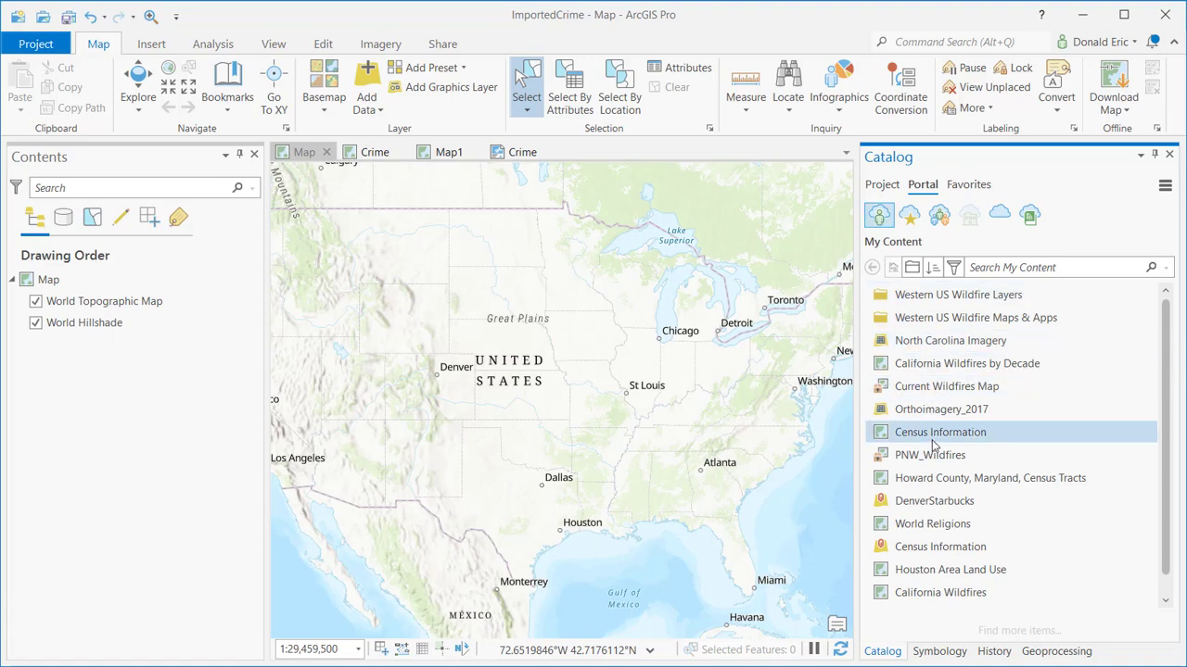
pyautogui.moveTo(941, 389)
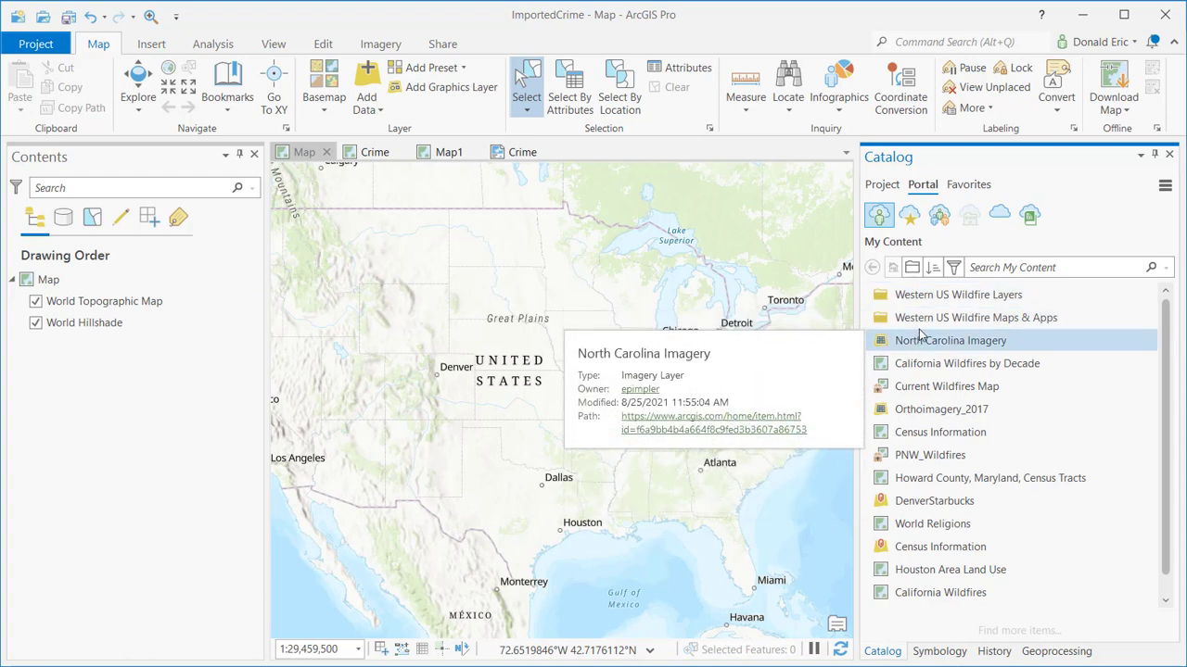
pyautogui.moveTo(918, 371)
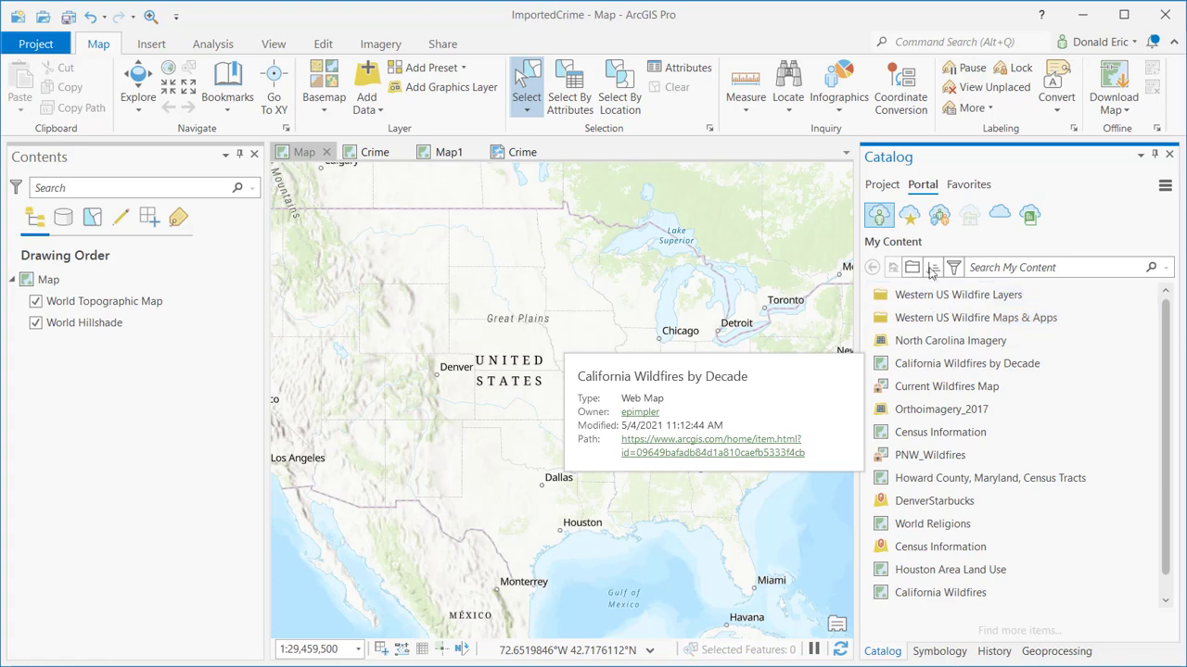
pyautogui.click(1061, 268)
pyautogui.click(953, 267)
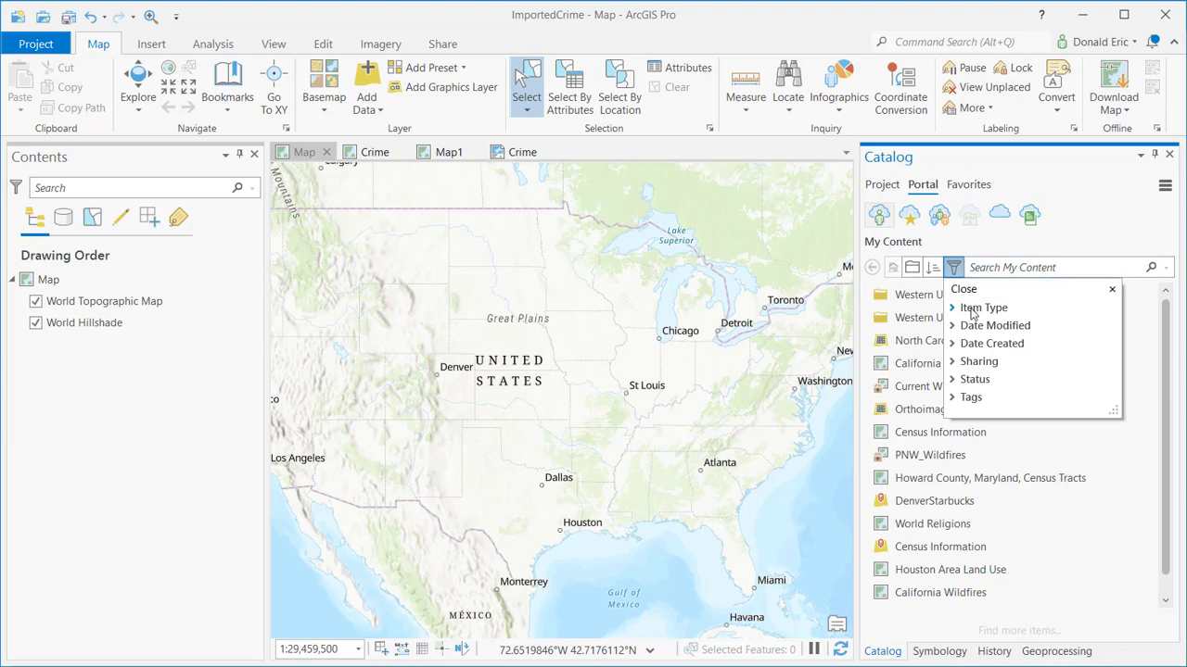
pyautogui.click(971, 311)
pyautogui.click(981, 410)
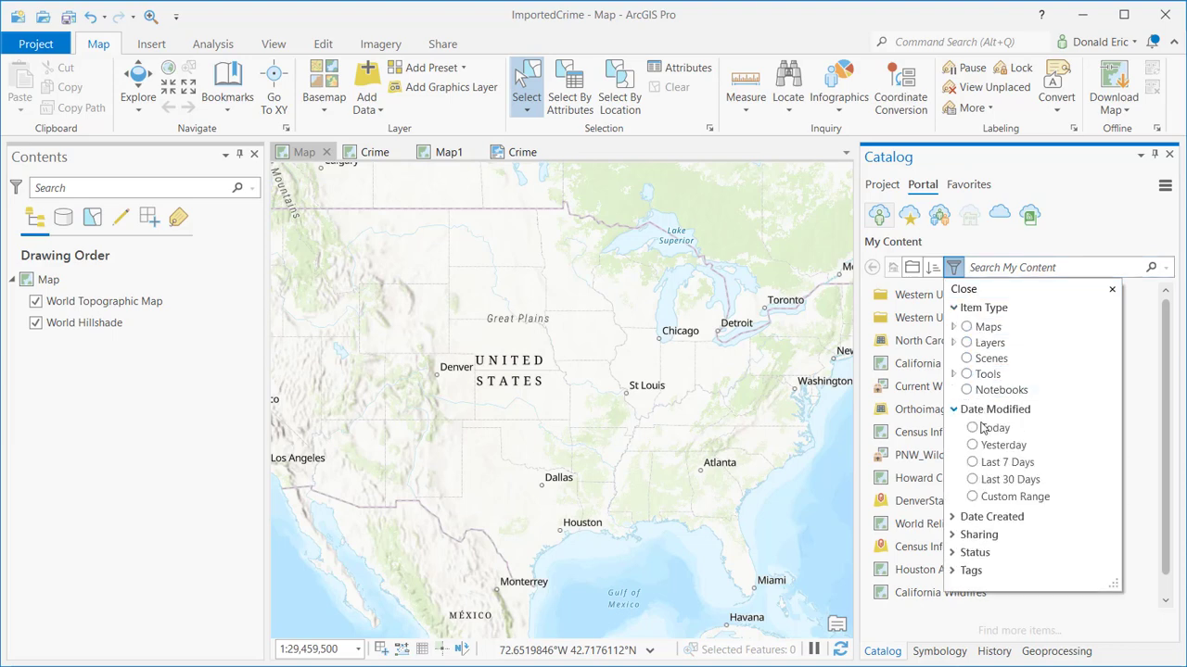
pyautogui.click(987, 519)
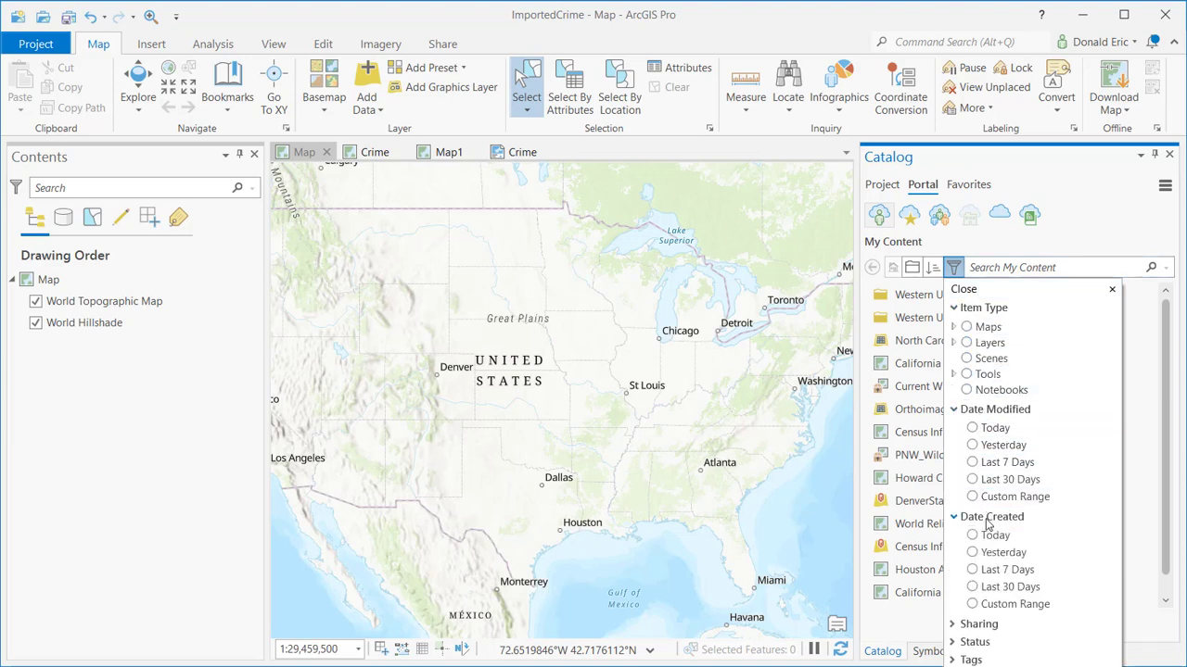
pyautogui.click(983, 247)
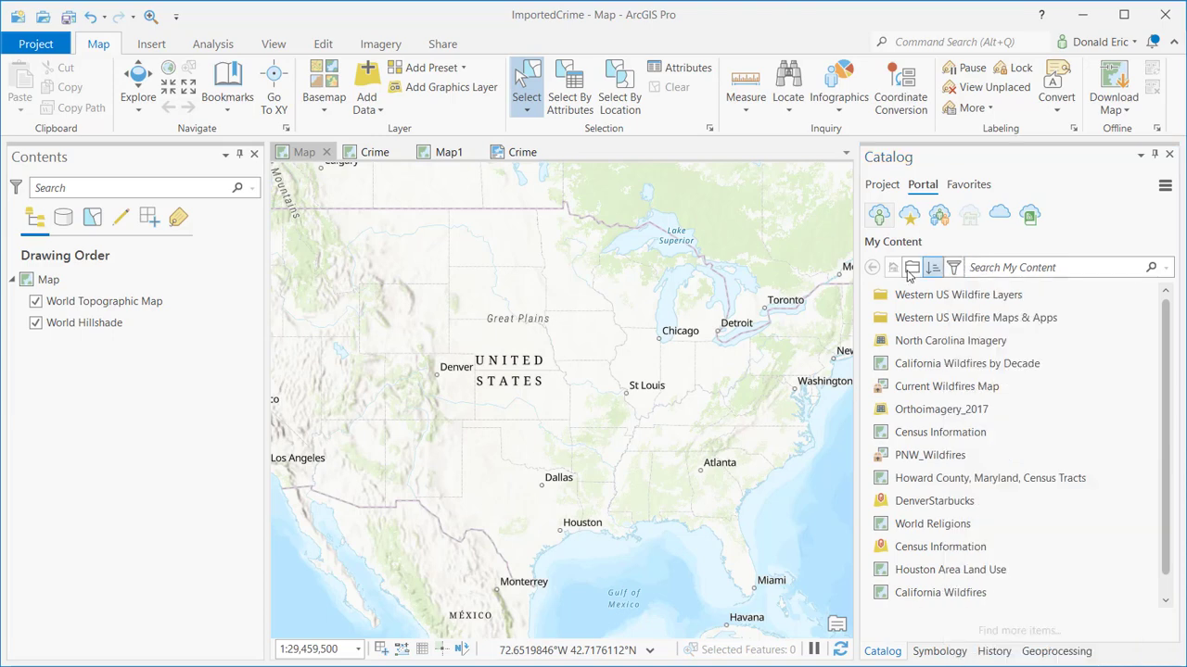
# - Switch the Portal view from Favorites to My Groups, which lists no groups
pyautogui.click(909, 215)
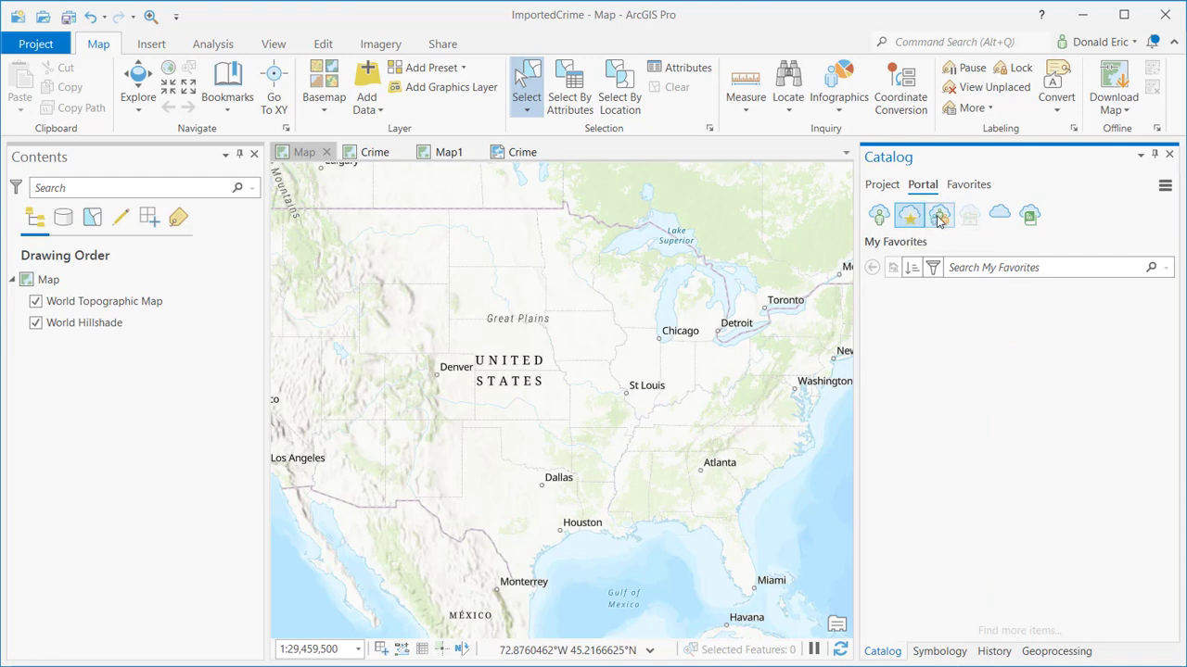
pyautogui.click(939, 217)
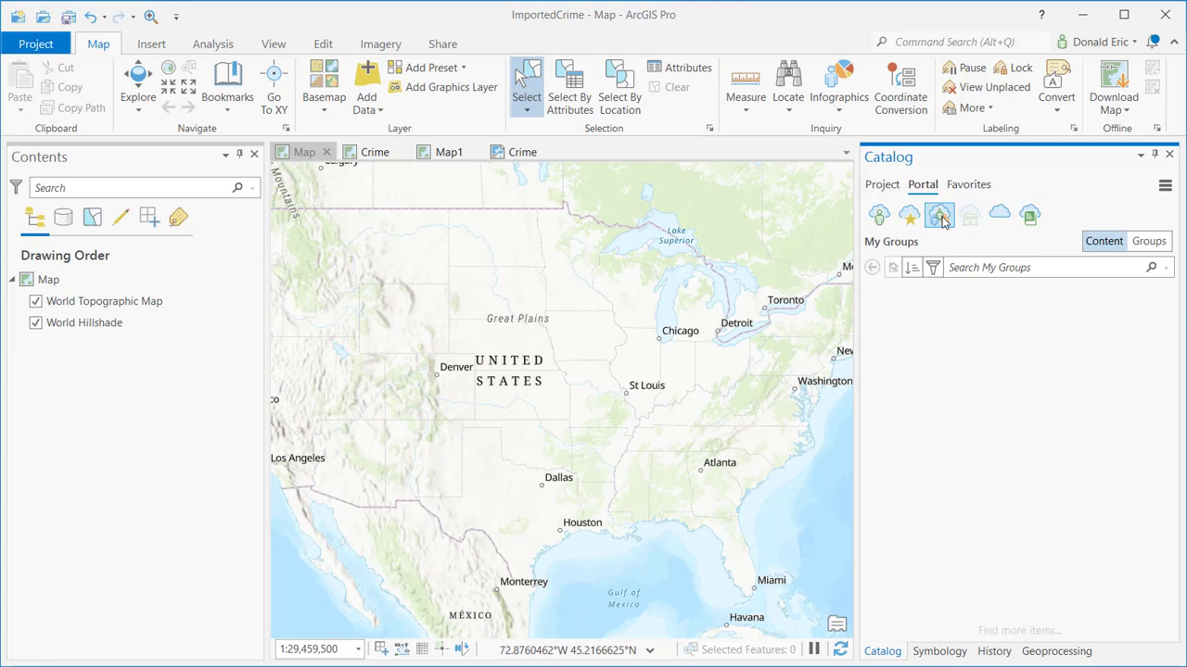
# - Search ArcGIS Online for 'wildfires' in the Catalog Portal view
pyautogui.click(1005, 219)
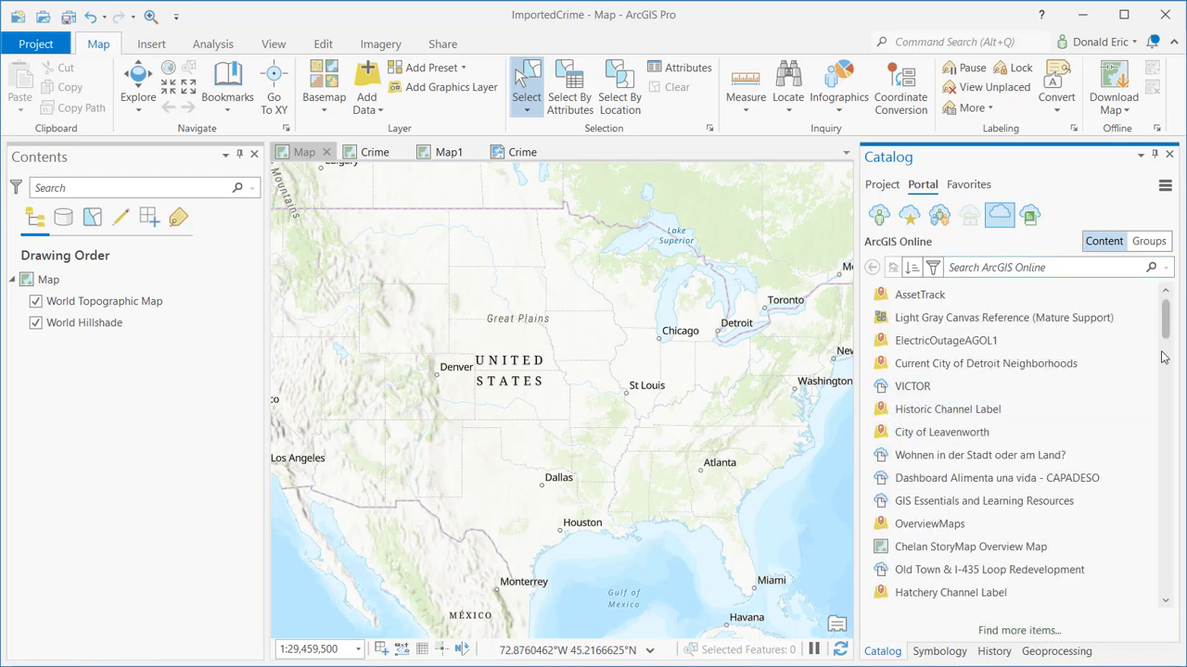
pyautogui.moveTo(1169, 339); pyautogui.dragTo(1165, 310)
pyautogui.write('wi')
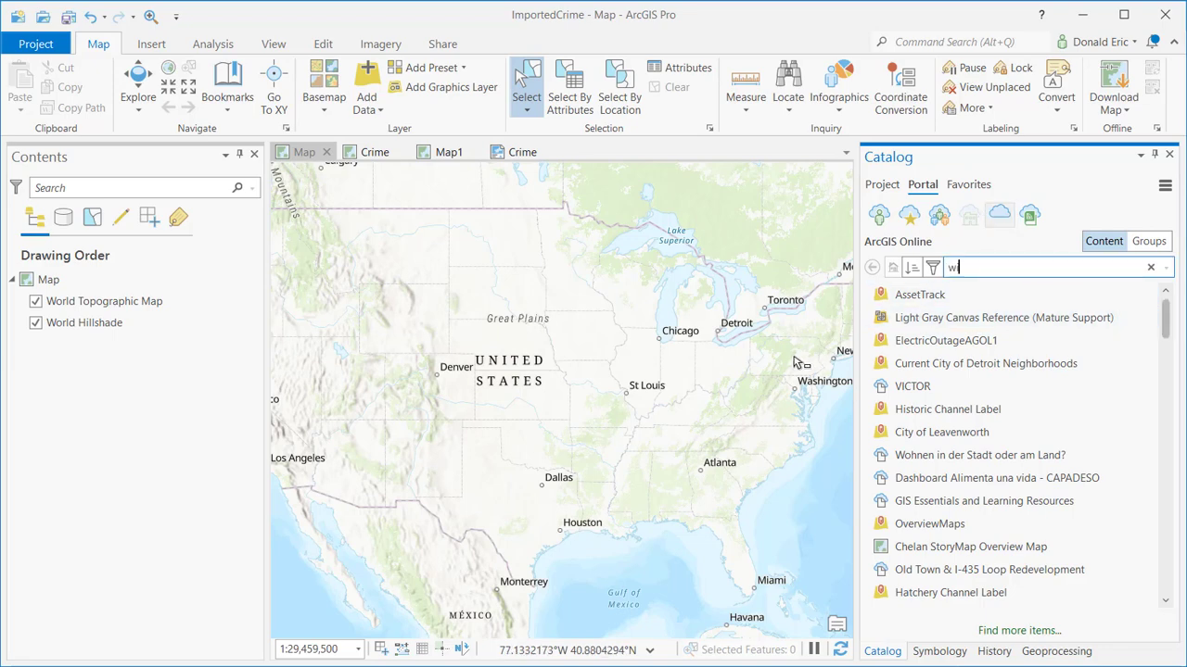
pyautogui.write('ldfires')
pyautogui.press('Return')
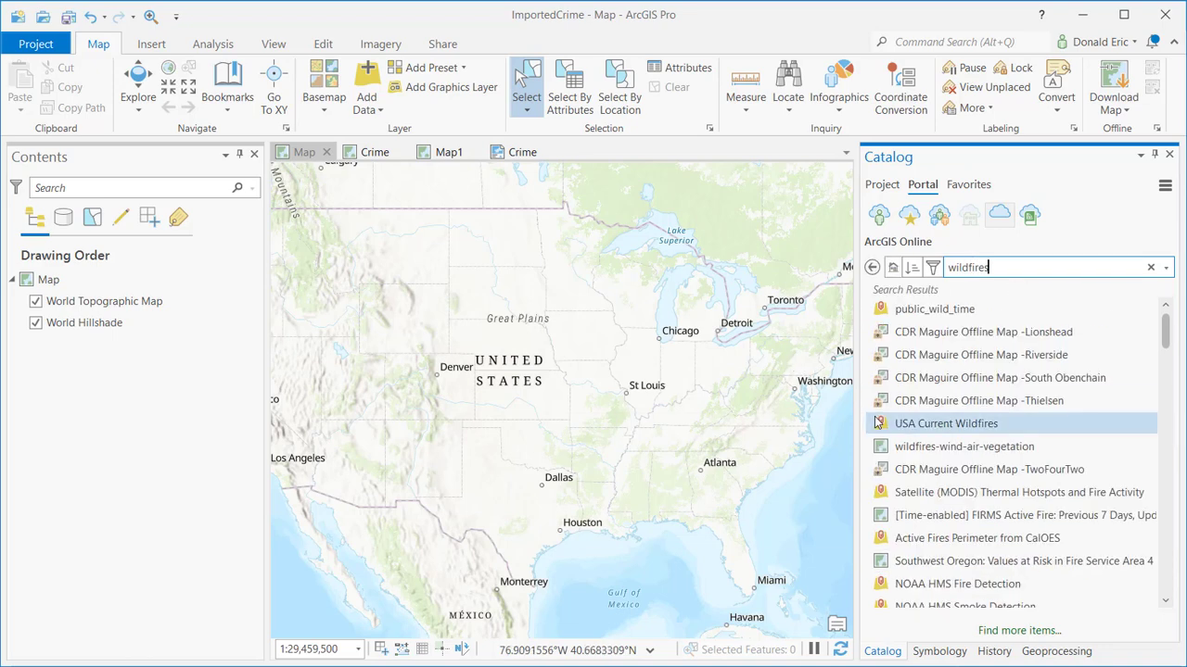
# - Drag the USA Current Wildfires result onto the map to add it
pyautogui.moveTo(877, 421)
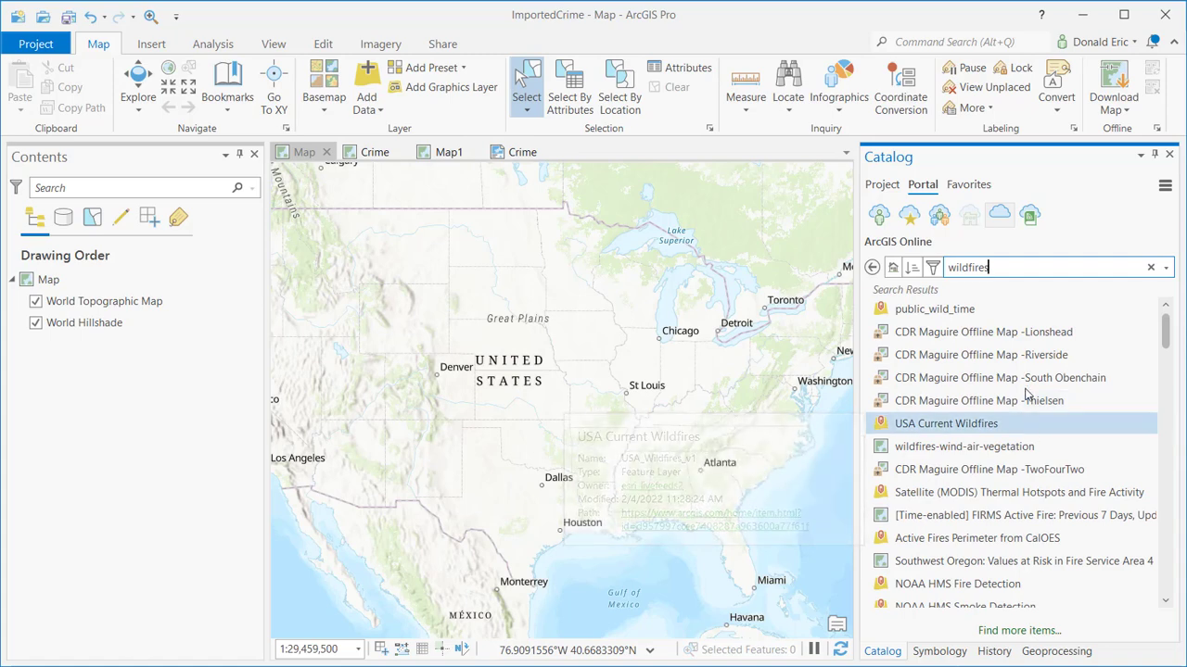
pyautogui.moveTo(1023, 346)
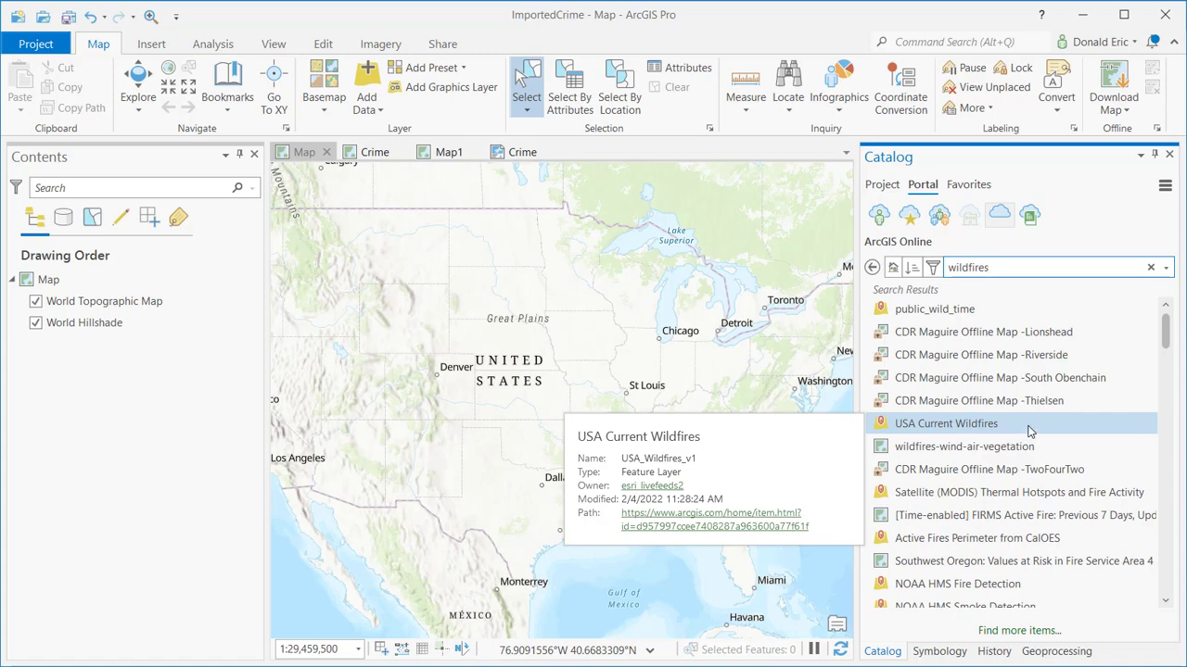
pyautogui.moveTo(1026, 433); pyautogui.dragTo(636, 425)
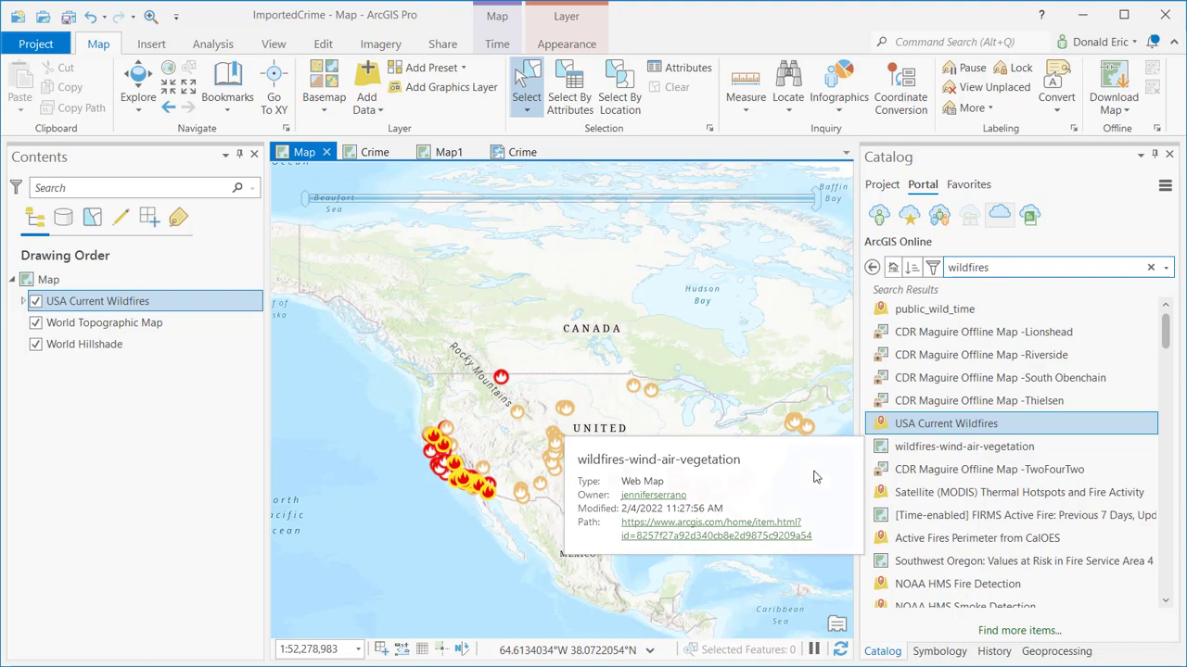
# - Switch to Living Atlas, clear the 'wildfires' search, and show Favorites with UnionCity.gdb and Wildfire
pyautogui.click(1083, 207)
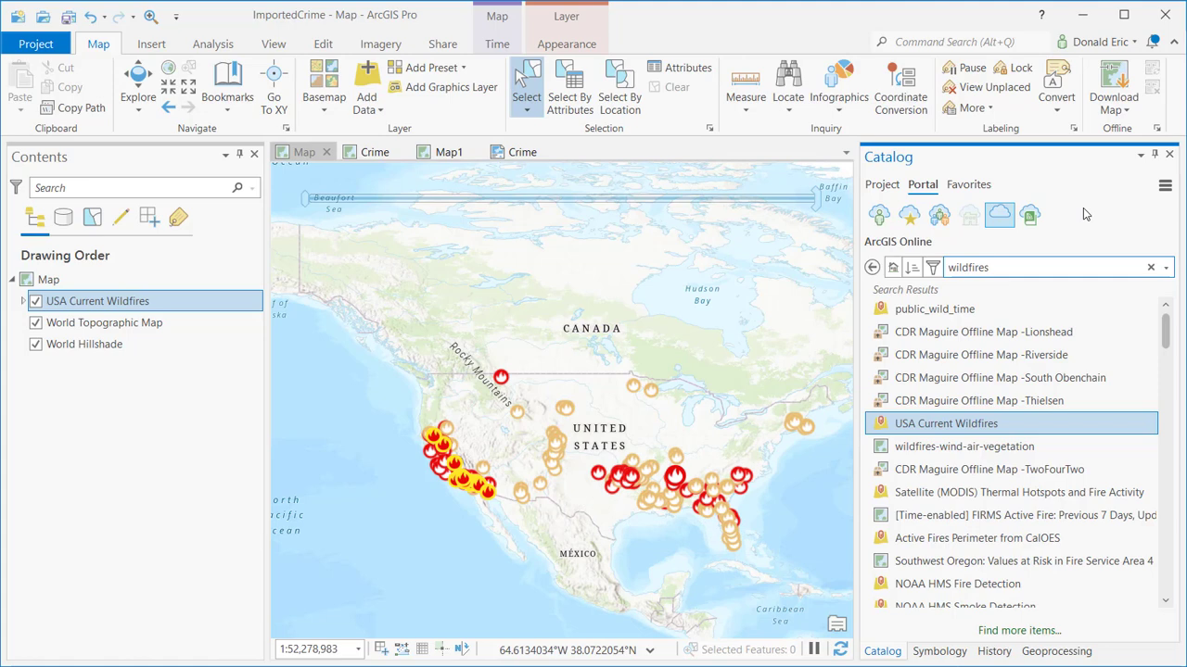
pyautogui.click(1029, 216)
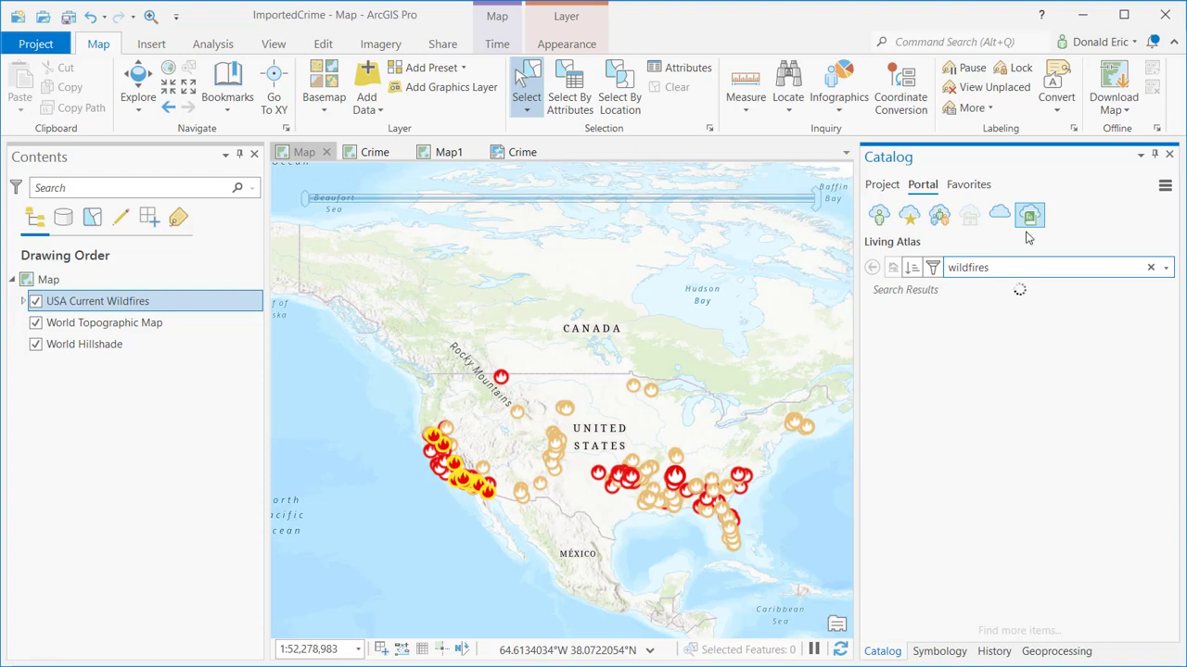
pyautogui.click(1150, 267)
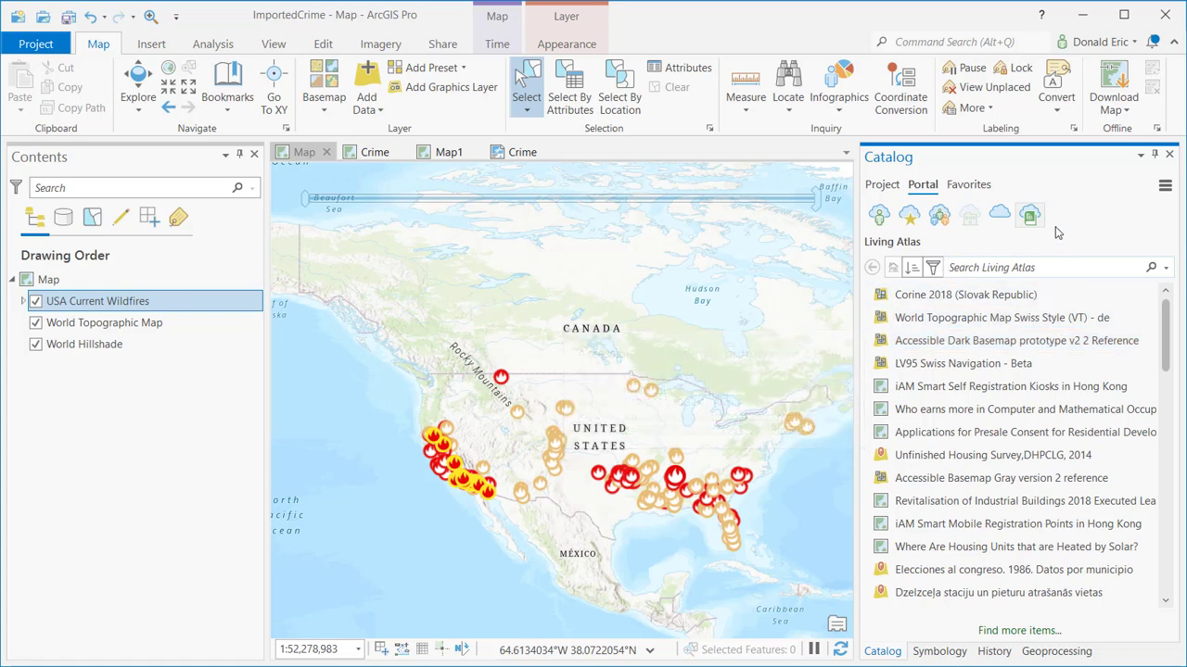
pyautogui.click(968, 185)
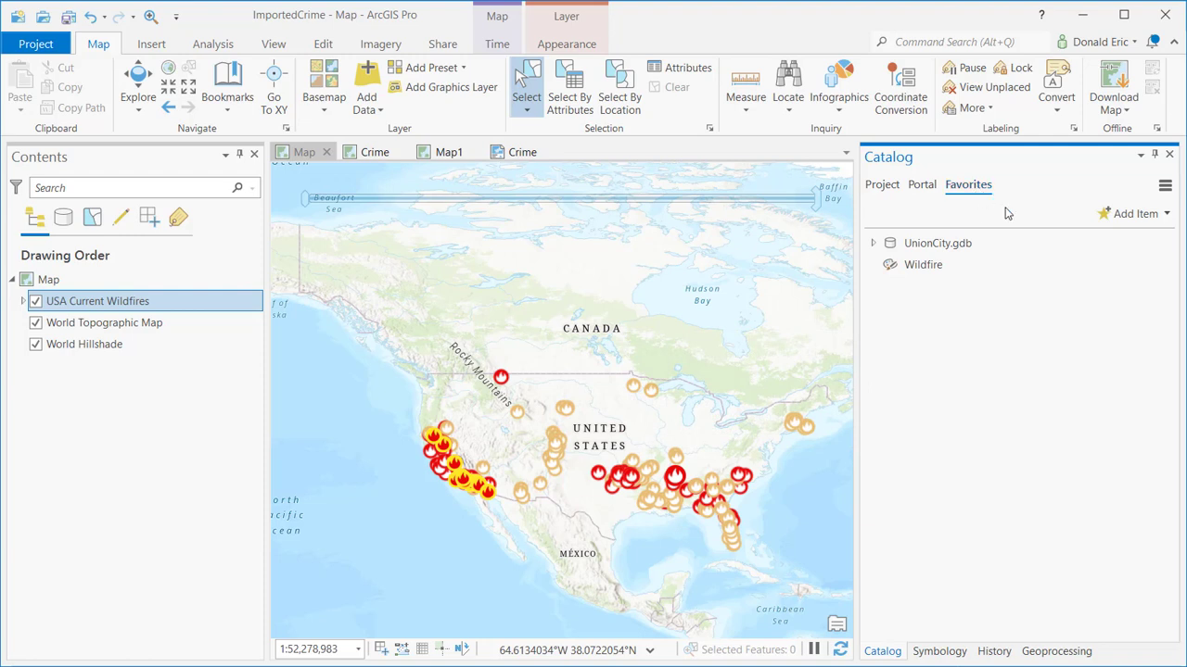
# - Peek into UnionCity.gdb, select the Wildfire style, and list the Add Item choices for Favorites
pyautogui.click(872, 244)
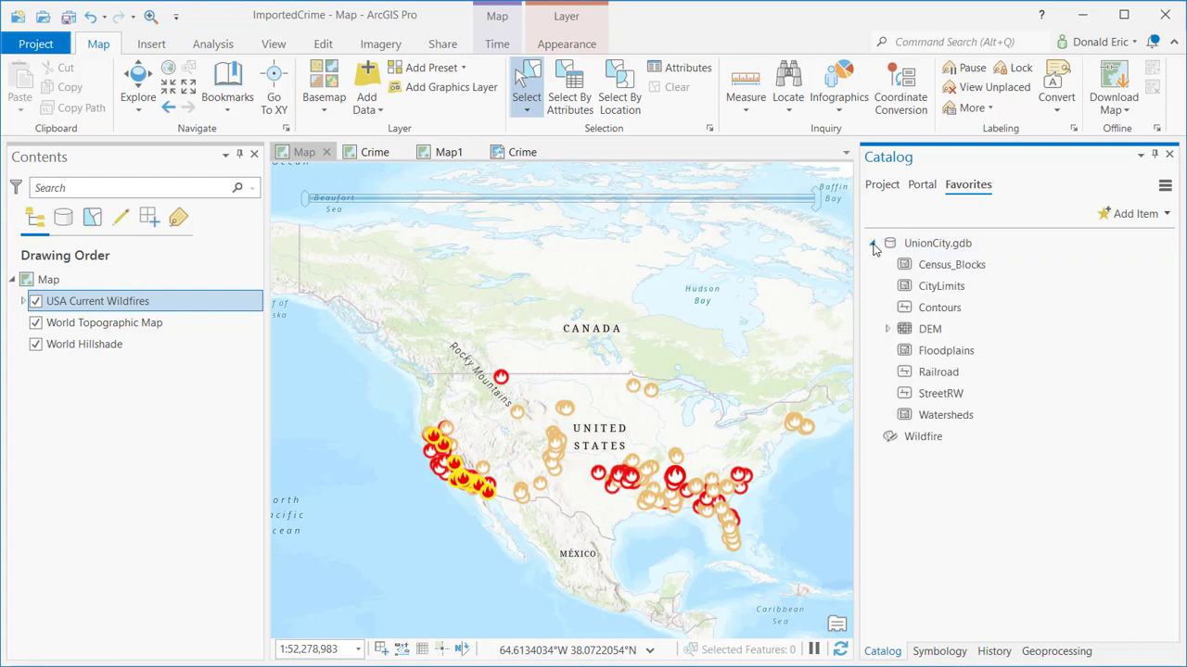
pyautogui.click(872, 244)
pyautogui.click(925, 266)
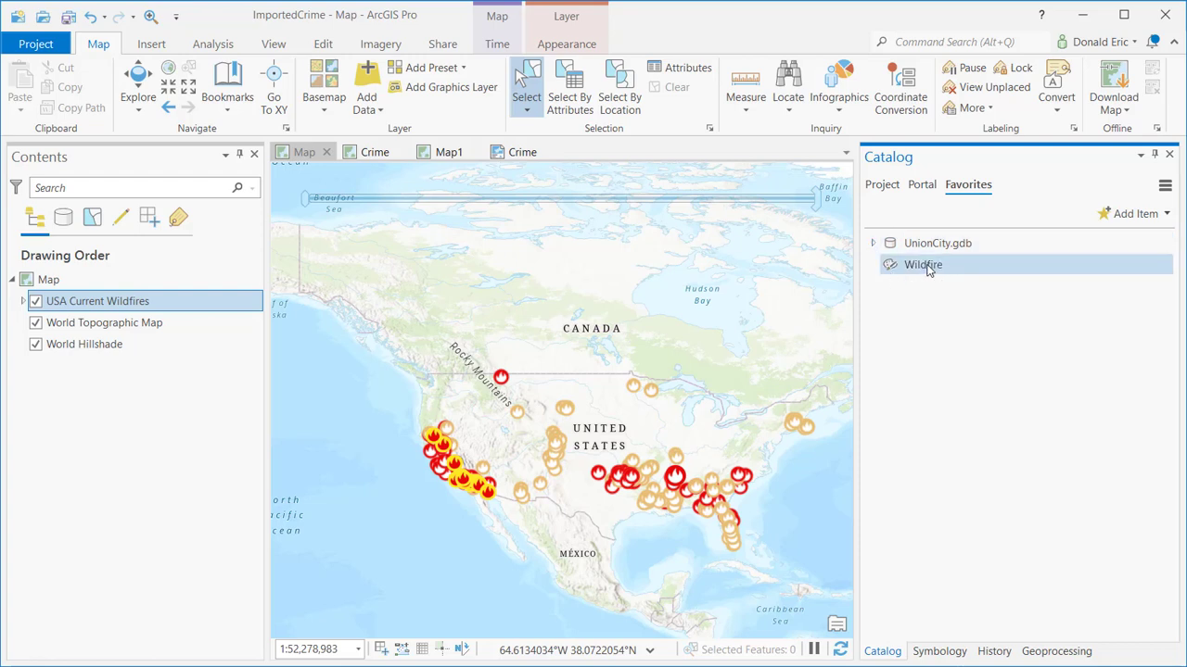
pyautogui.moveTo(931, 268)
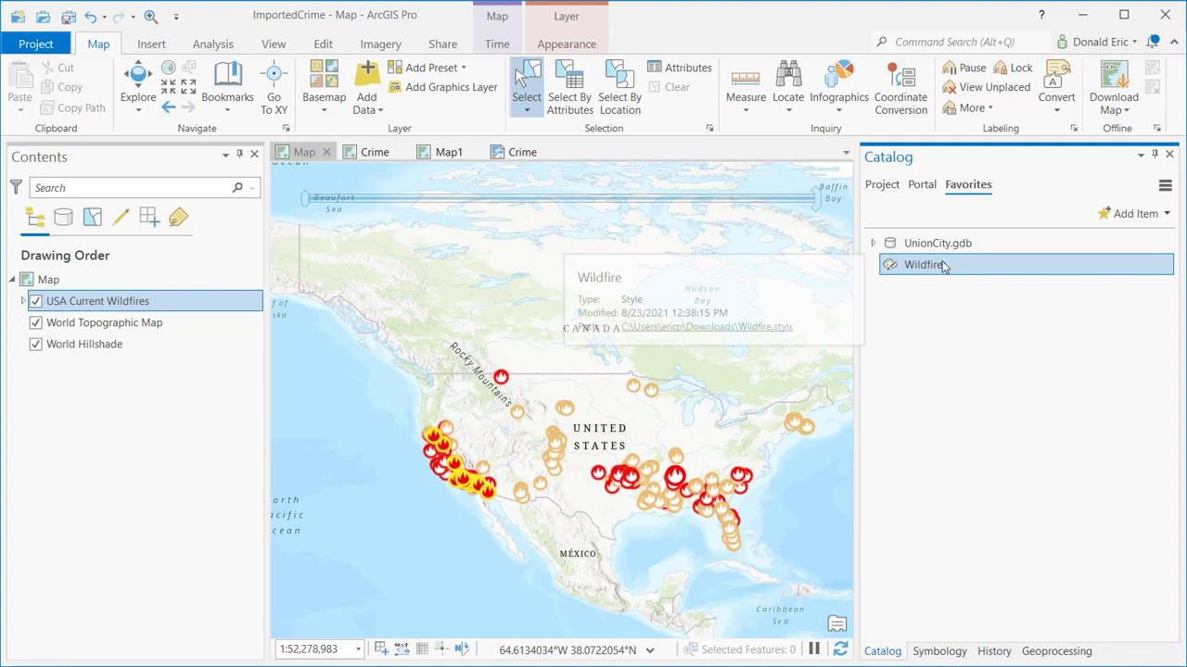
pyautogui.click(1168, 214)
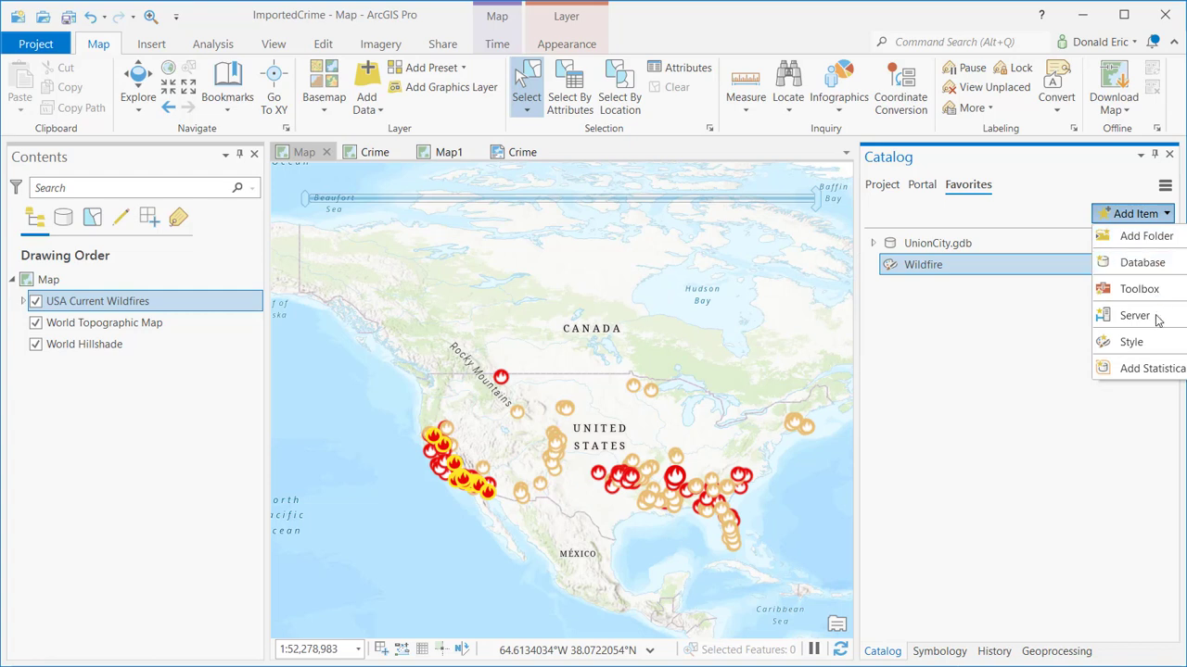
# - Dismiss the Add Item menu and look over the Catalog options menu, including Show Pop-ups, without choosing anything
pyautogui.click(1133, 511)
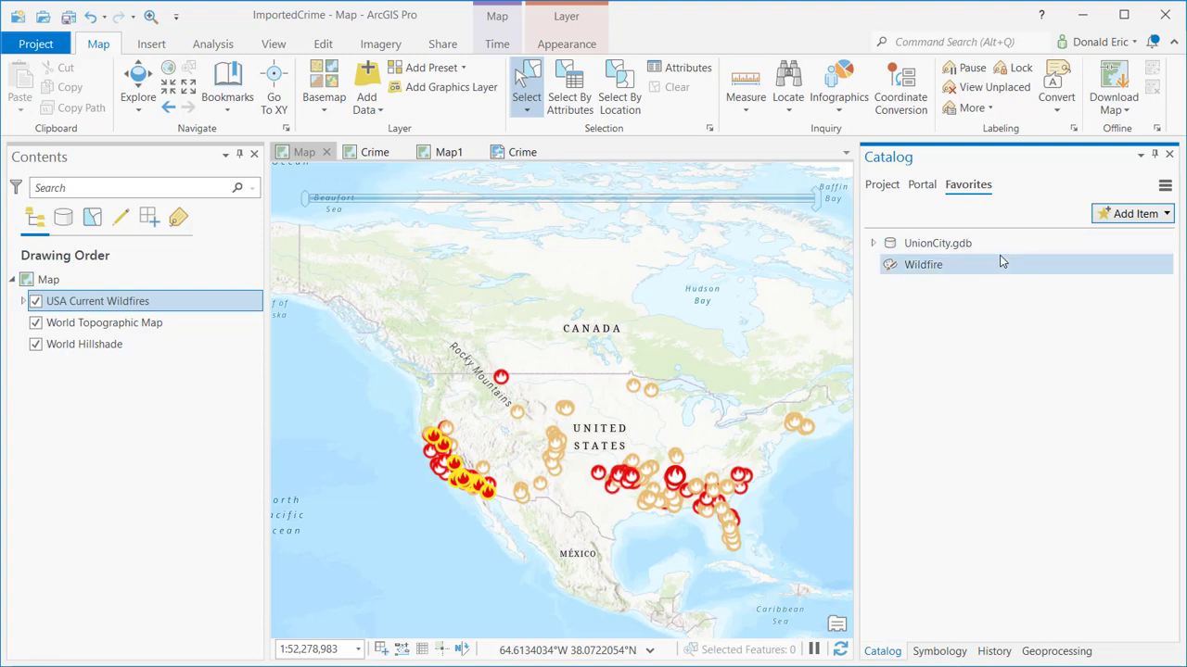
pyautogui.click(1166, 187)
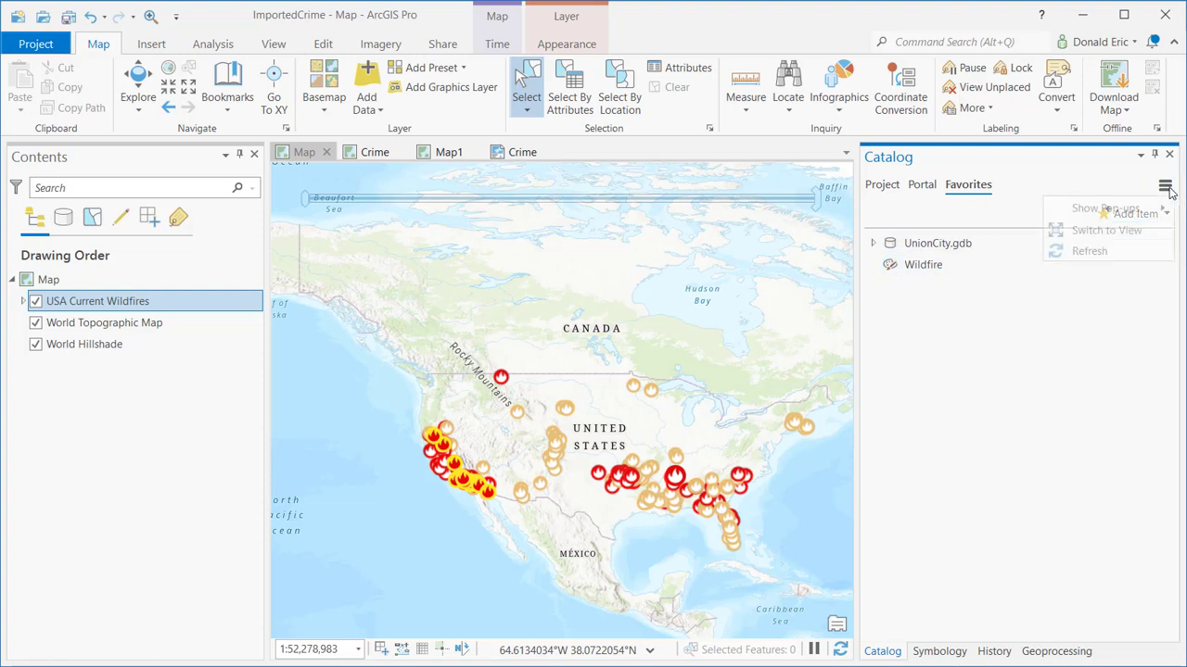
pyautogui.click(1035, 178)
pyautogui.click(1165, 190)
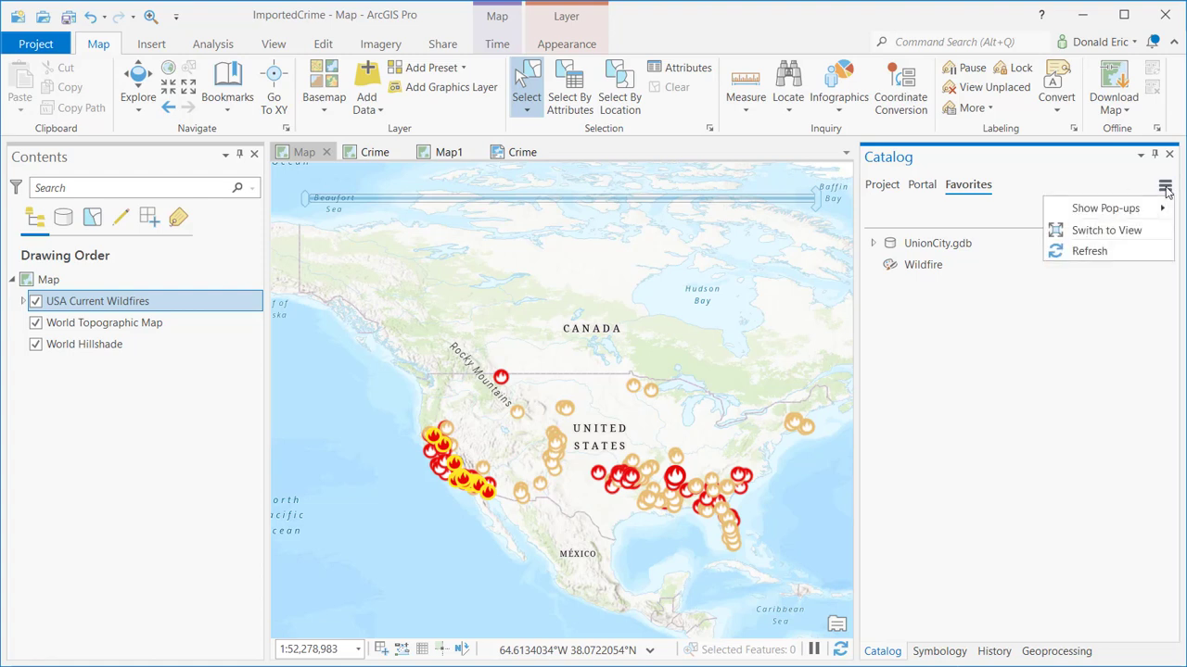
pyautogui.moveTo(1159, 210)
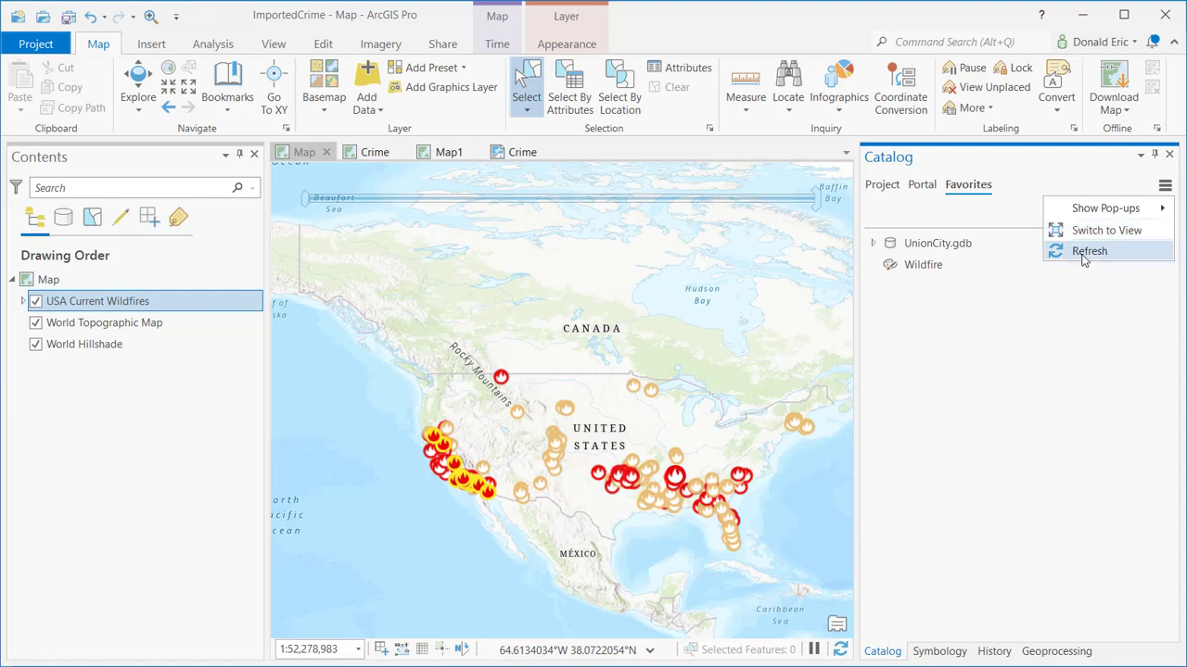
pyautogui.click(1104, 386)
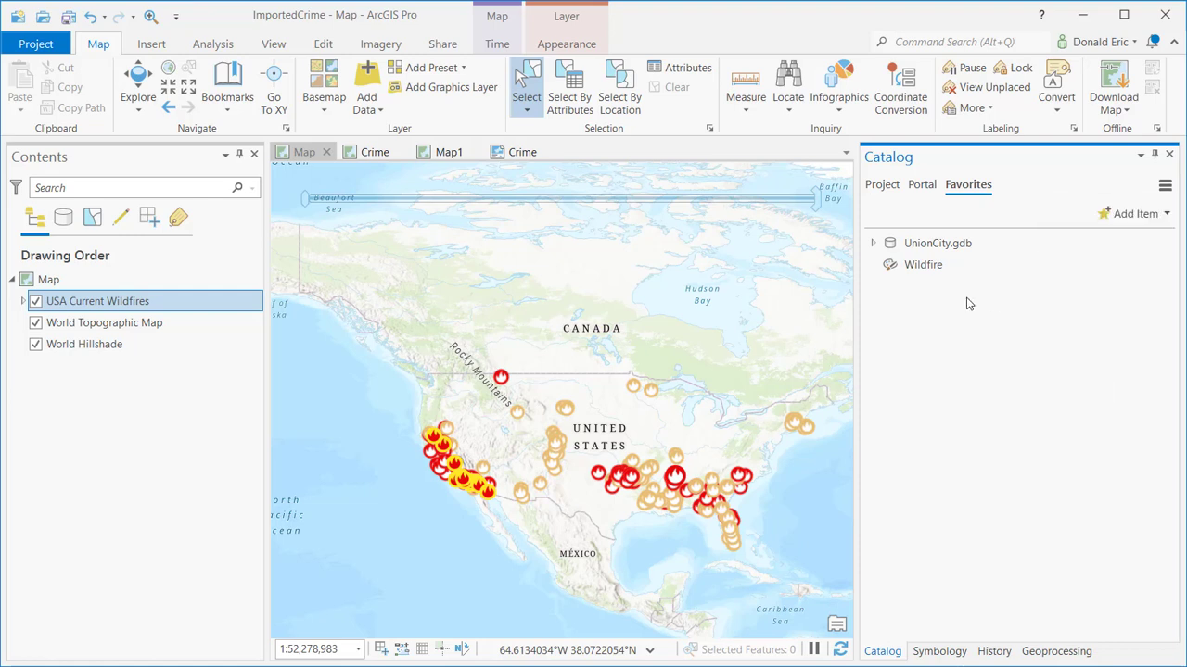
# - Show Project items, move the Catalog pane to the left dock, then re-dock it right and widen it
pyautogui.click(882, 188)
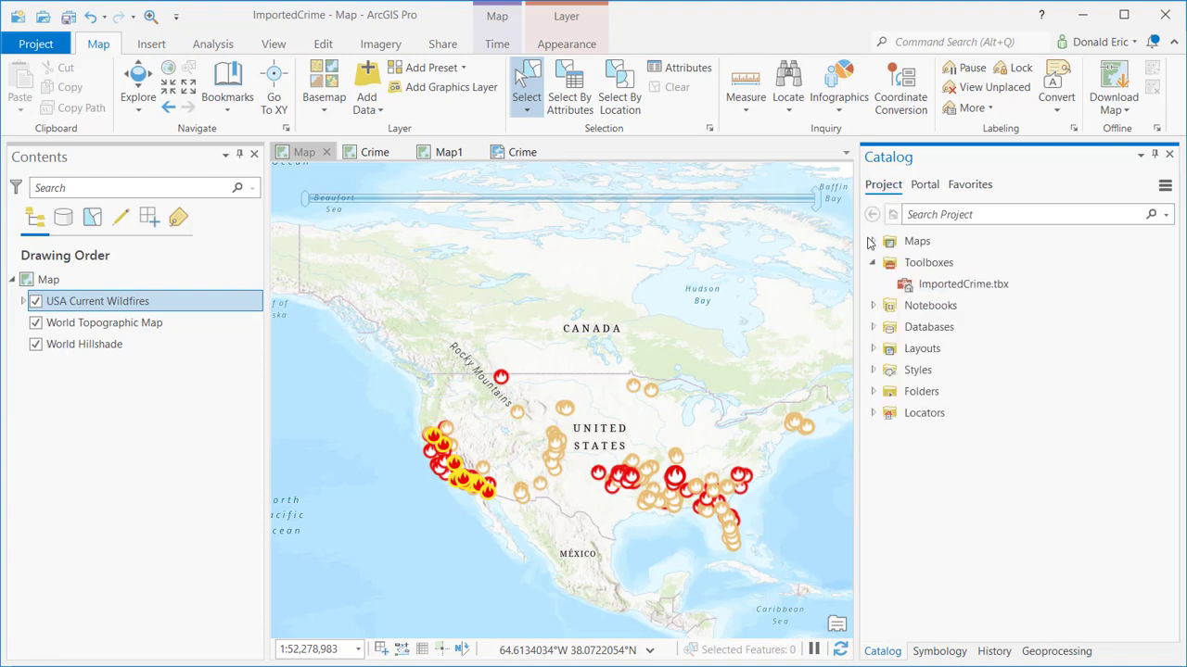
pyautogui.moveTo(857, 270); pyautogui.dragTo(931, 270)
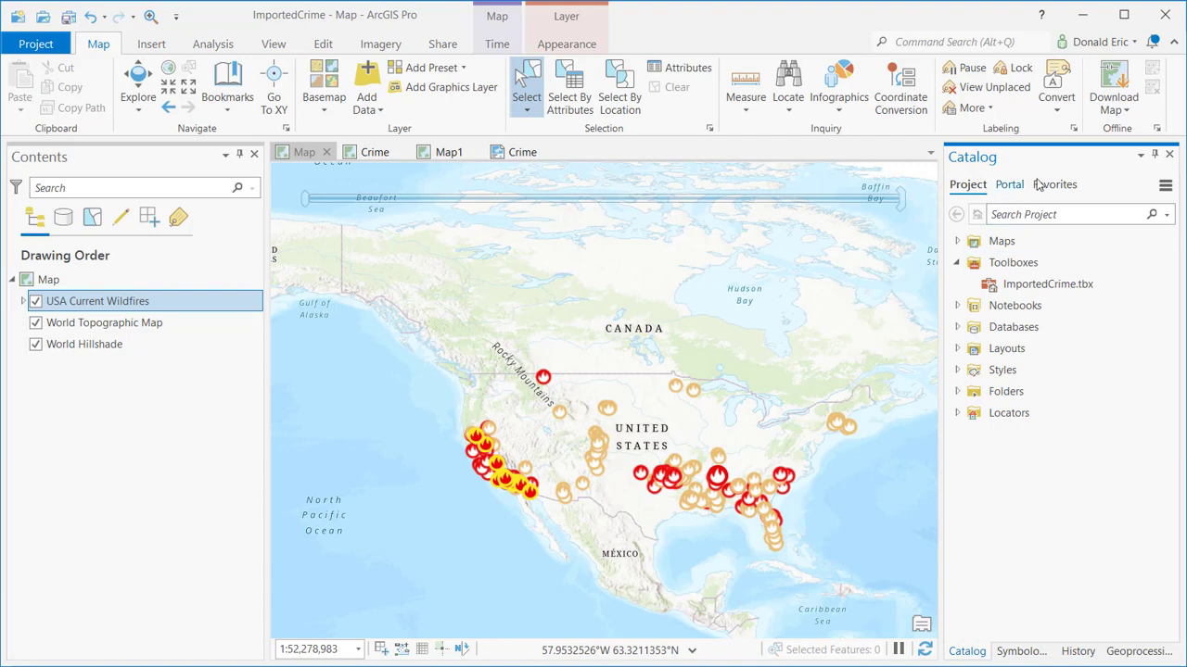
pyautogui.moveTo(1066, 161); pyautogui.dragTo(30, 411)
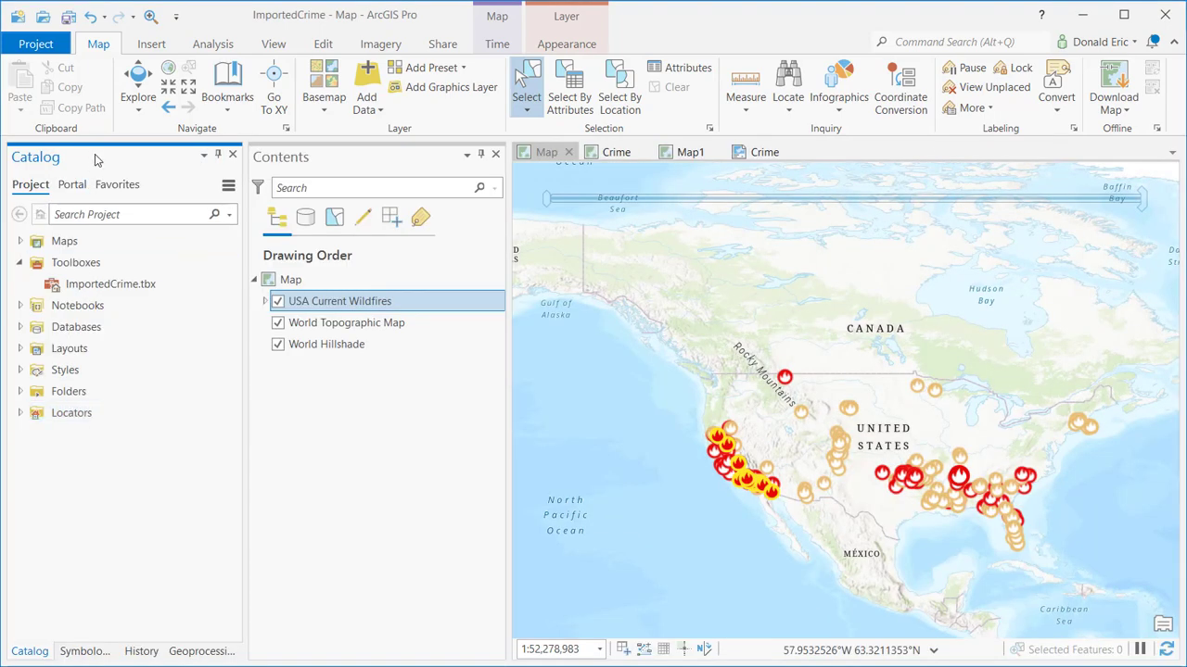
pyautogui.moveTo(134, 165); pyautogui.dragTo(1170, 412)
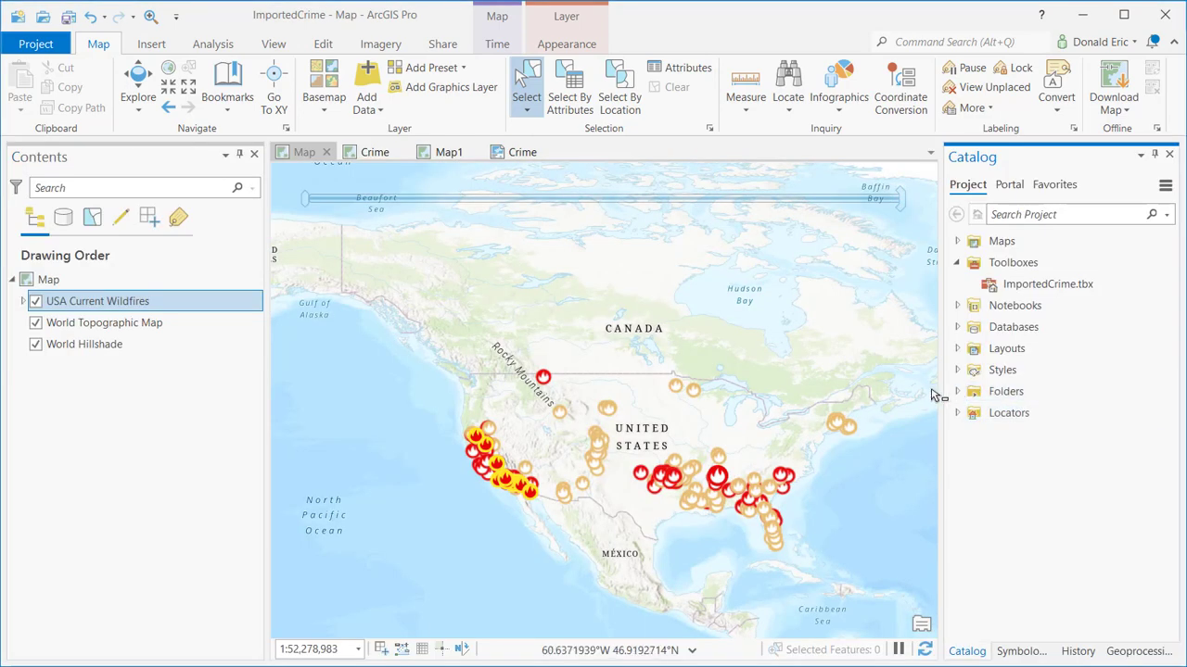
pyautogui.moveTo(940, 393); pyautogui.dragTo(881, 392)
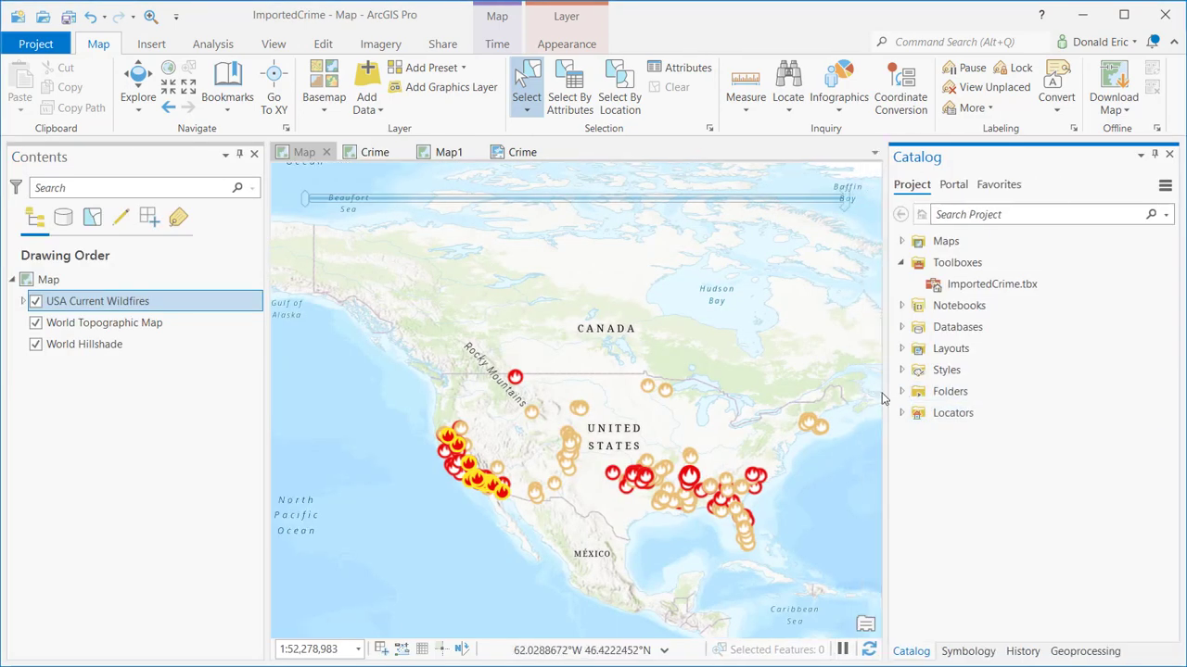